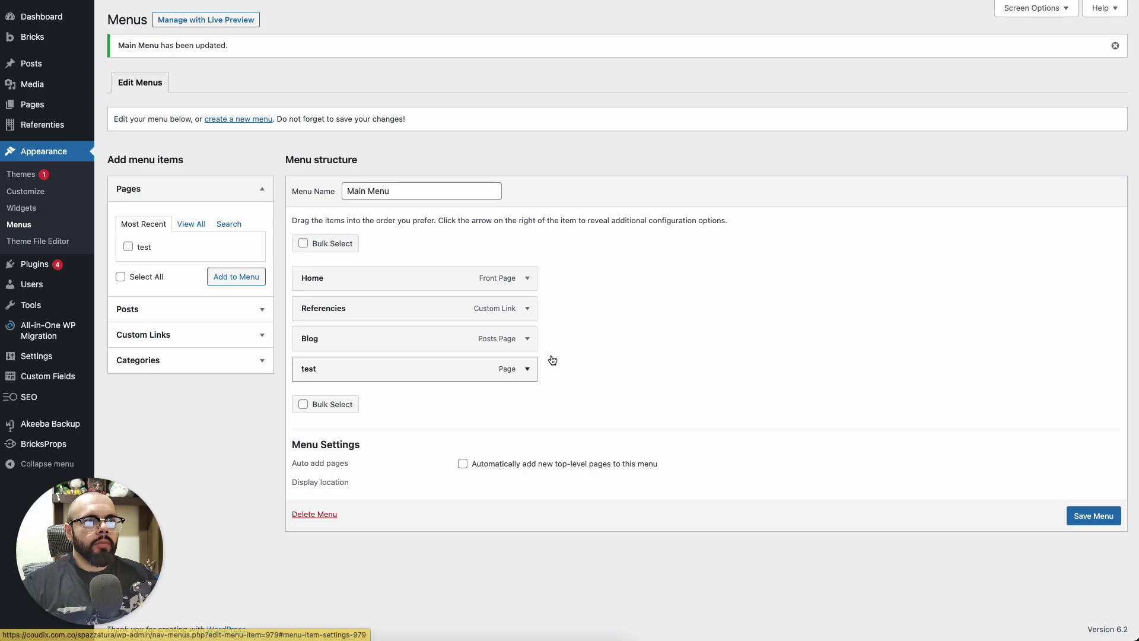
Turn on CSS Classes in the Menus page's Screen Options.
left_click(1051, 10)
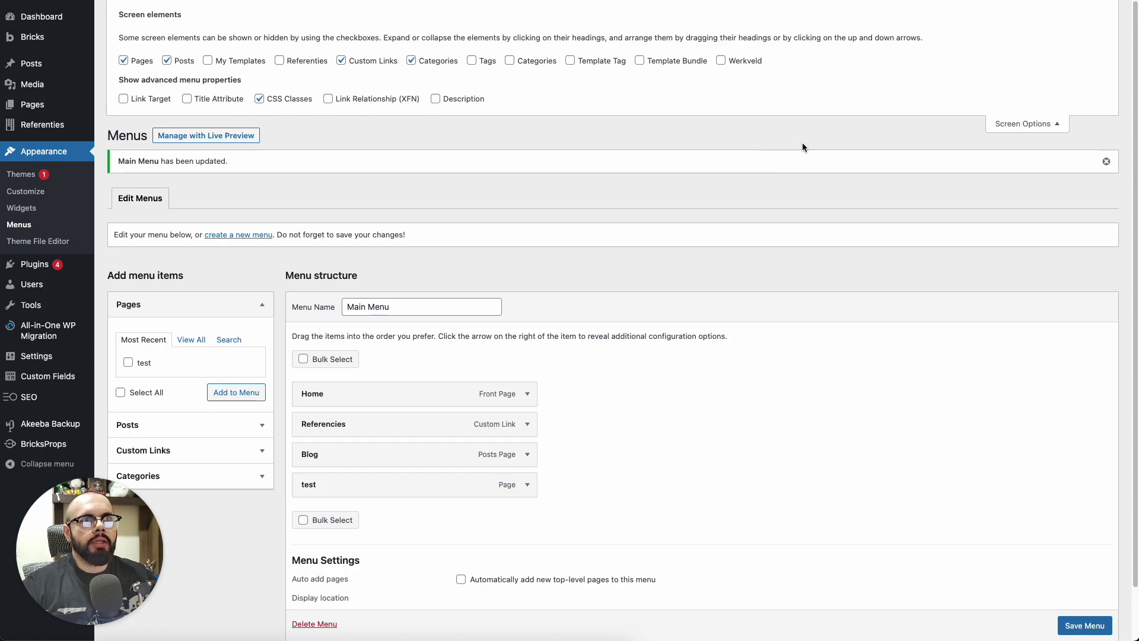
Give the test menu item btn_menu plus the Bricks primary button classes, then save Main Menu.
left_click(1042, 124)
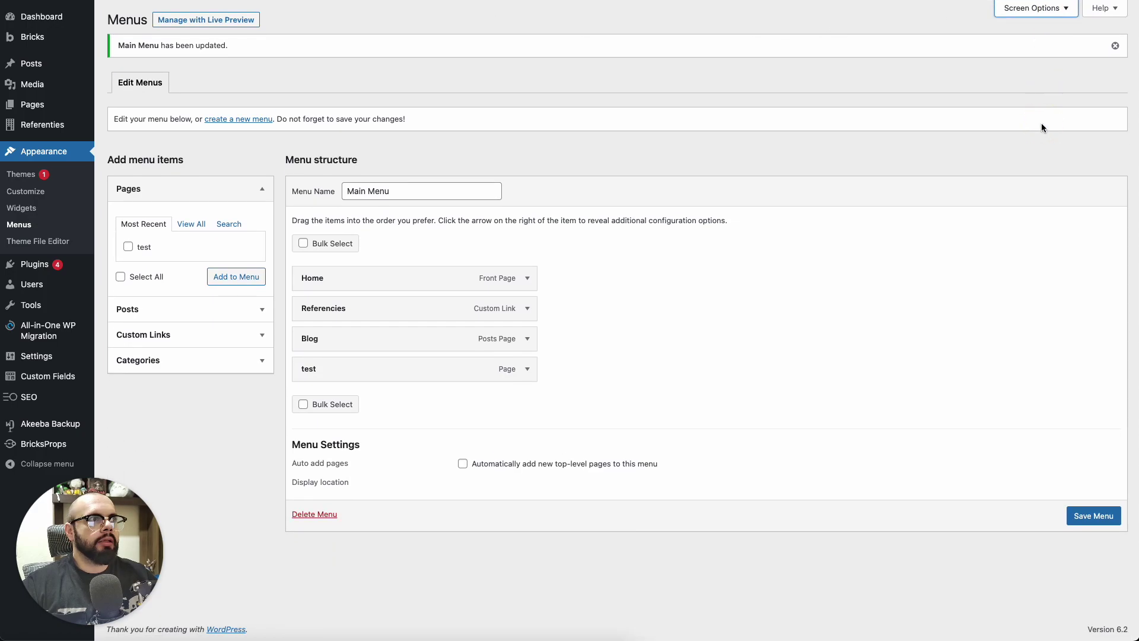
left_click(527, 368)
scroll(438, 368, "down", 1)
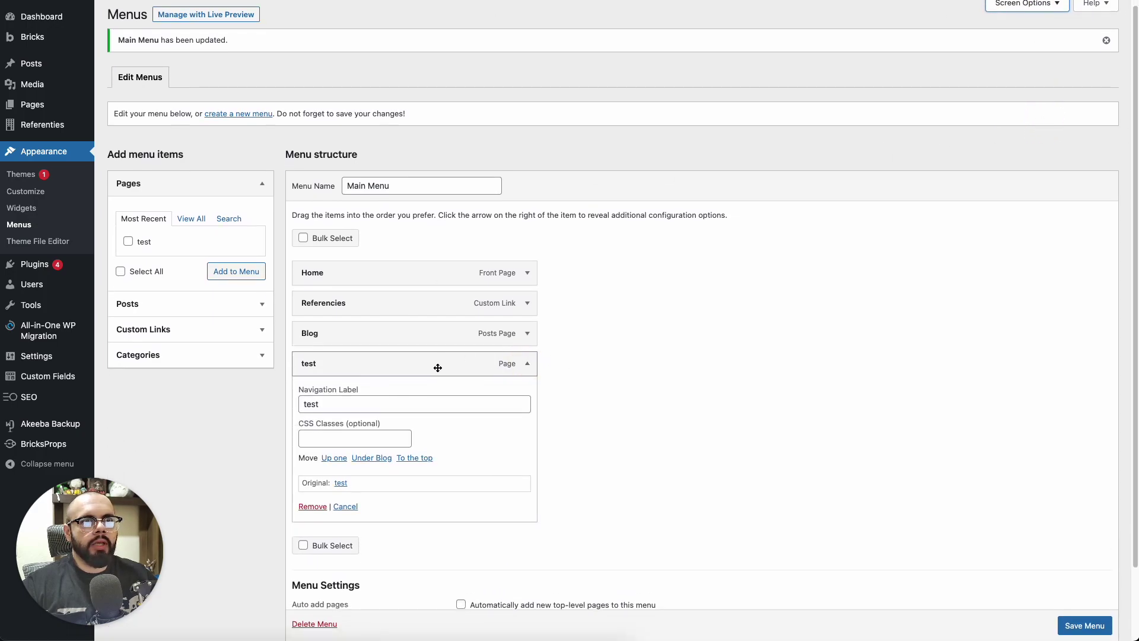
scroll(438, 368, "down", 1)
left_click(324, 431)
type("bricks-background-primary")
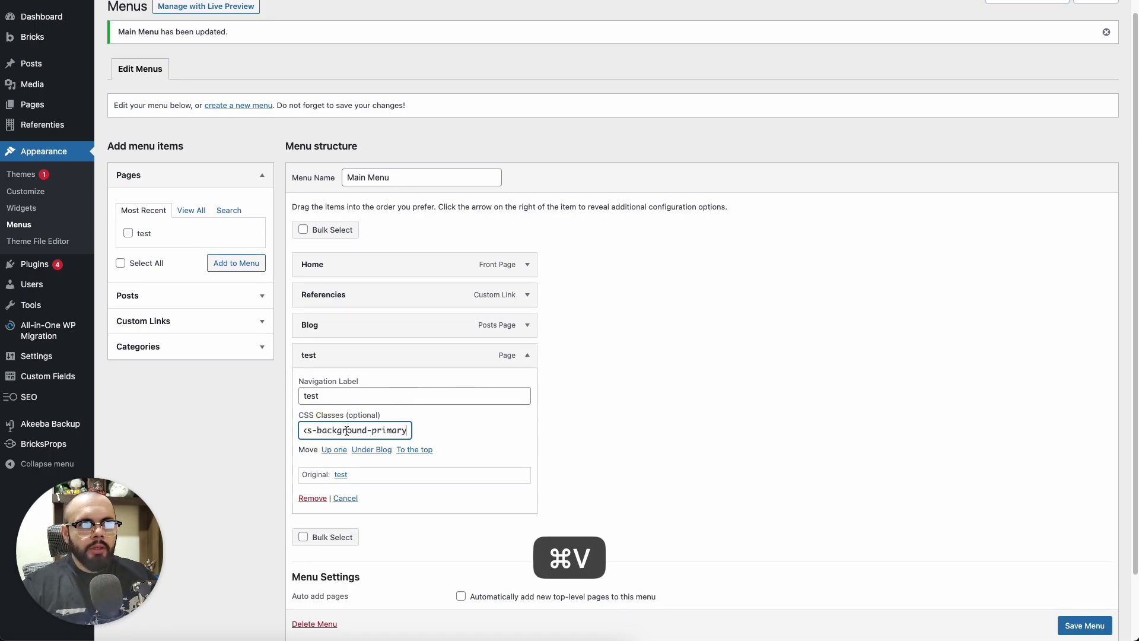
left_click_drag(406, 431, 285, 425)
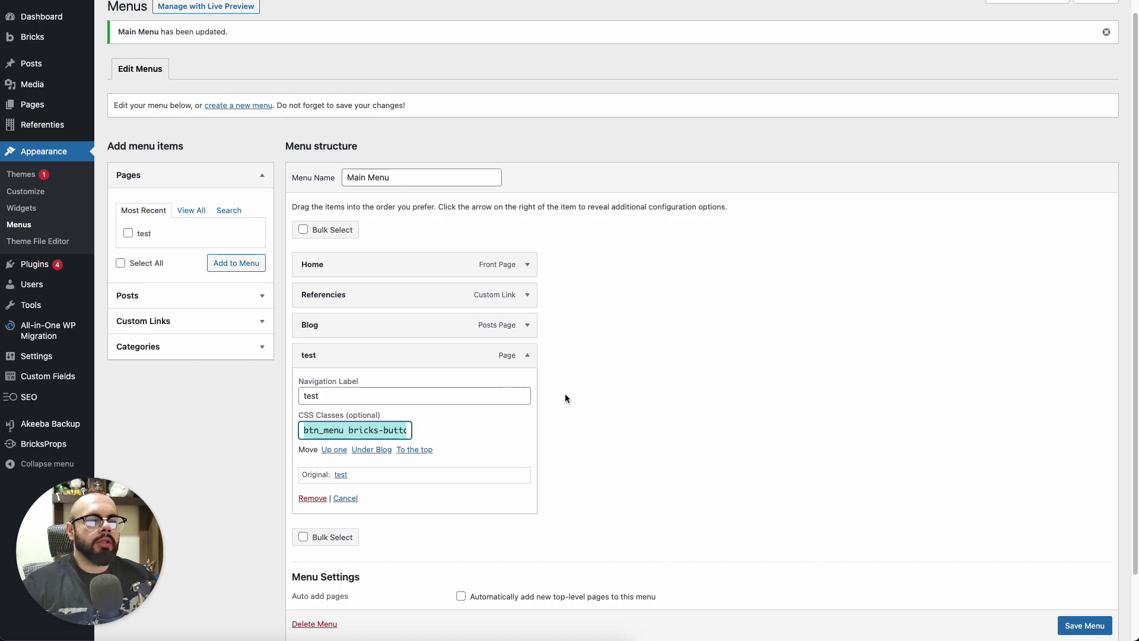
scroll(1038, 605, "down", 1)
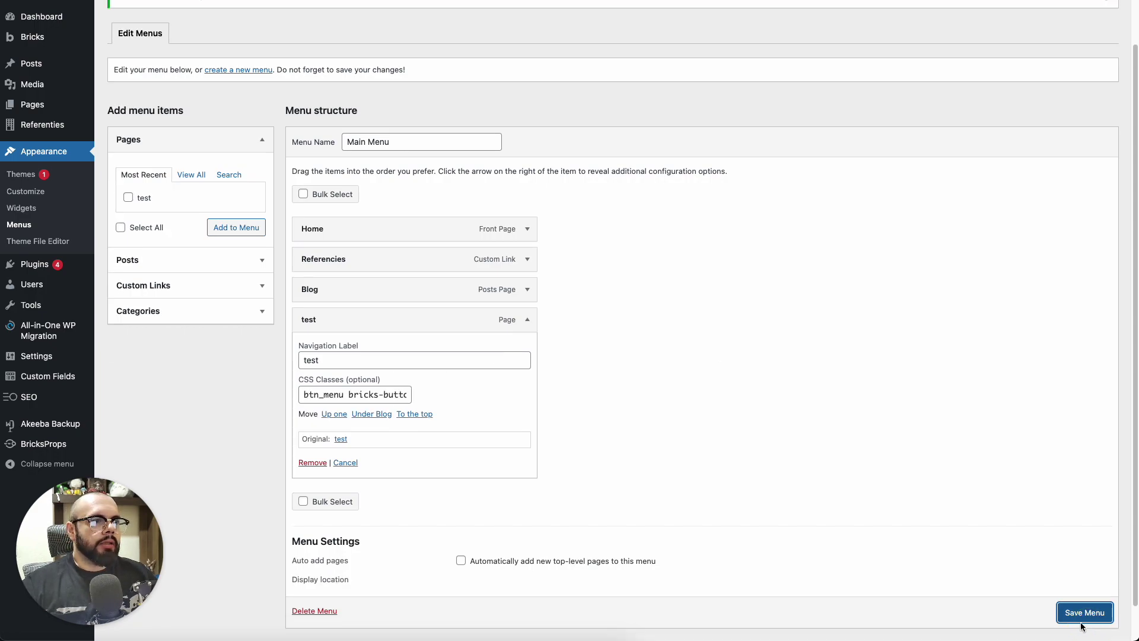
left_click(1083, 612)
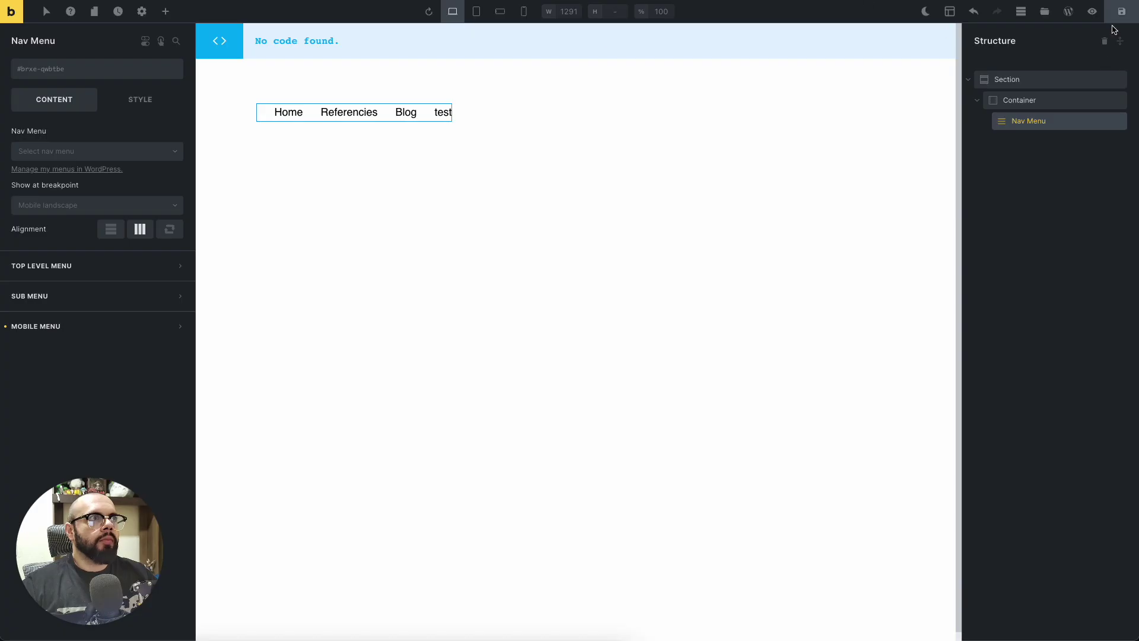
In Theme Styles > Element - Button, try orange for the Primary background, then revert to #ff5a00.
left_click(1118, 12)
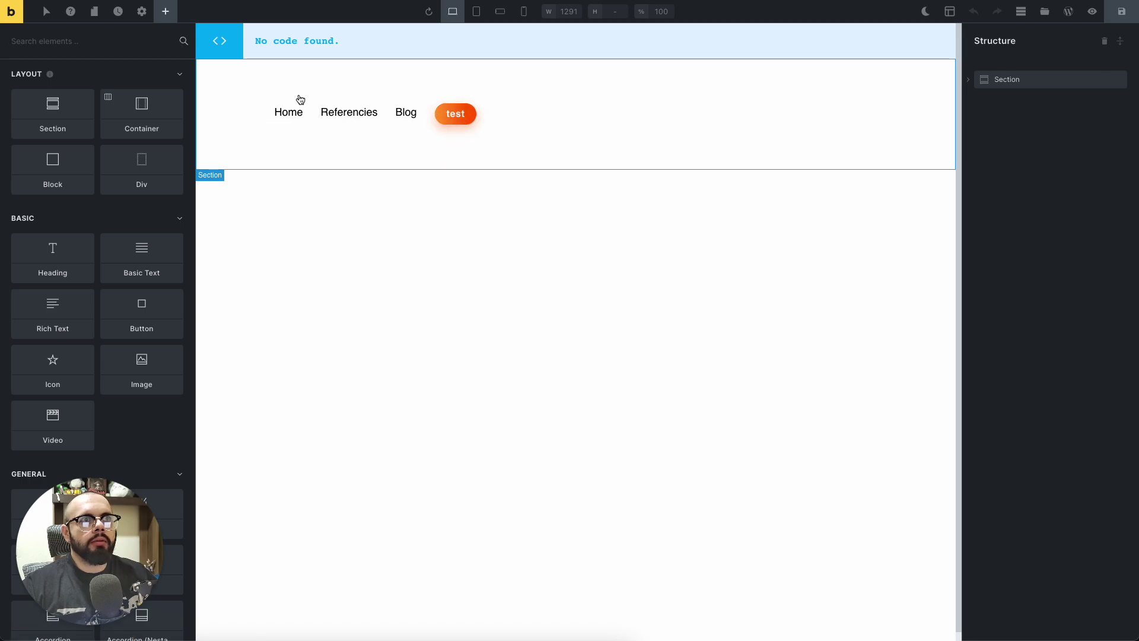
left_click(142, 11)
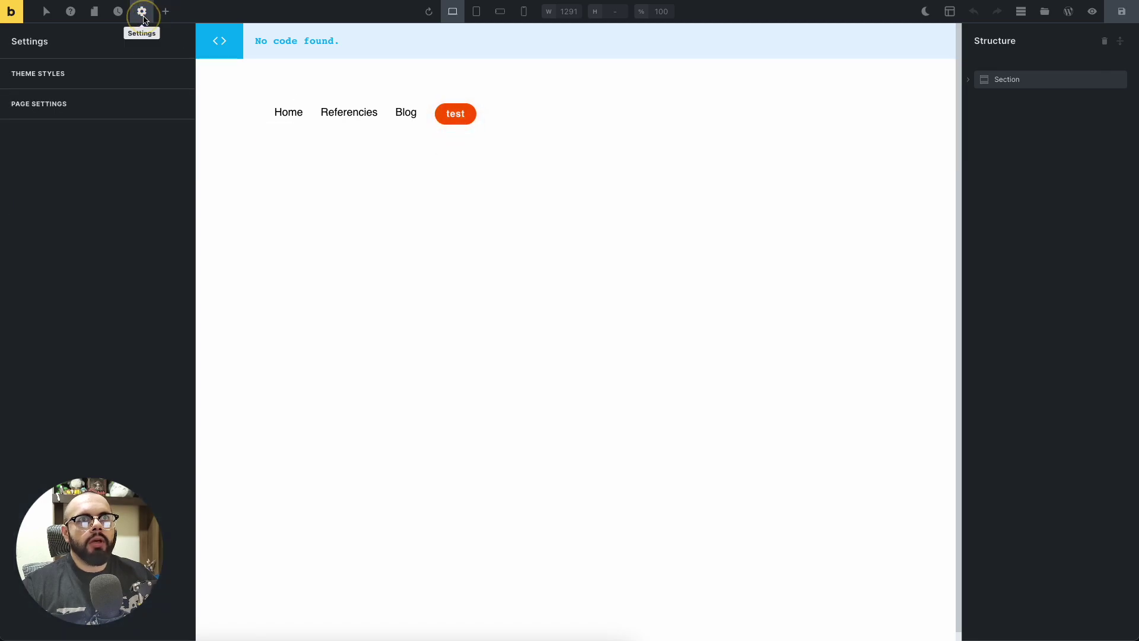
left_click(94, 78)
scroll(95, 254, "down", 2)
scroll(107, 231, "down", 5)
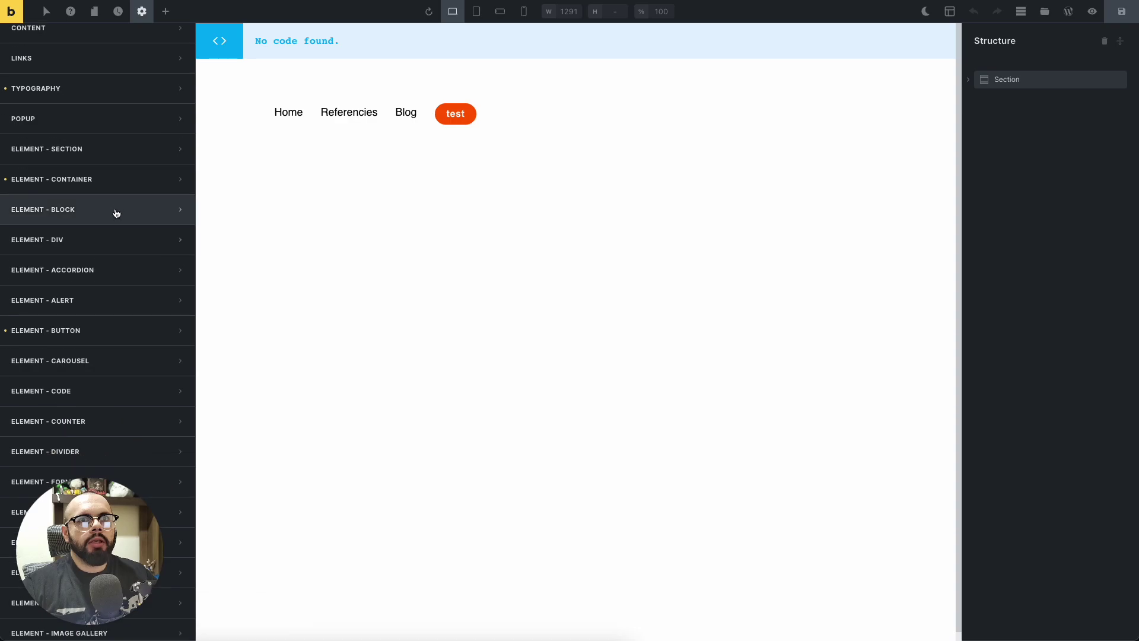
left_click(114, 227)
scroll(115, 226, "down", 5)
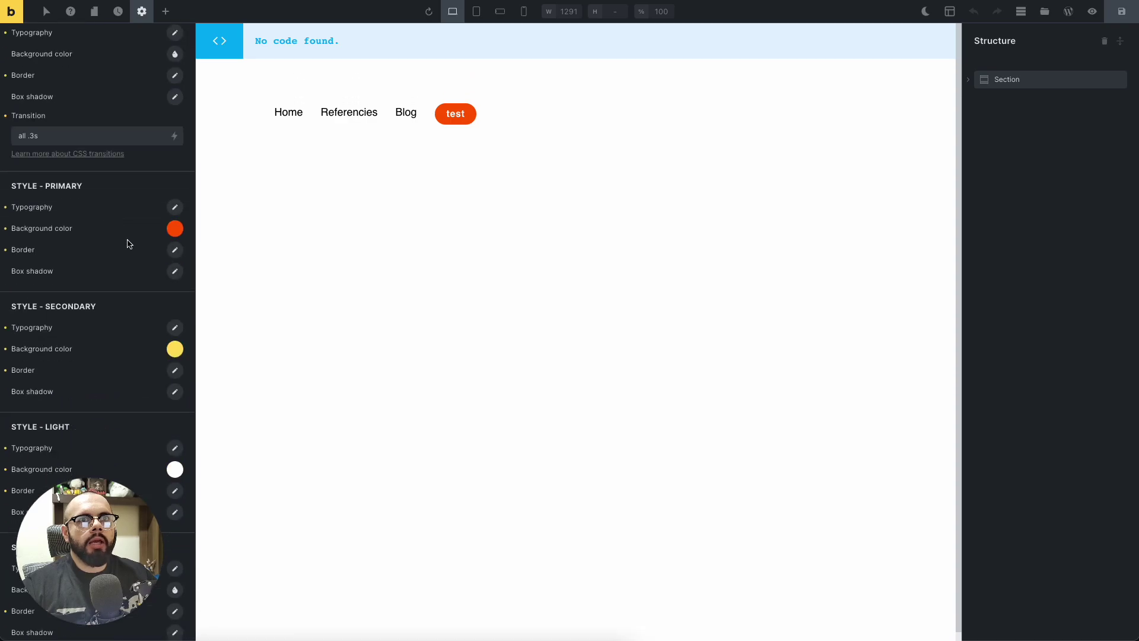
left_click(175, 232)
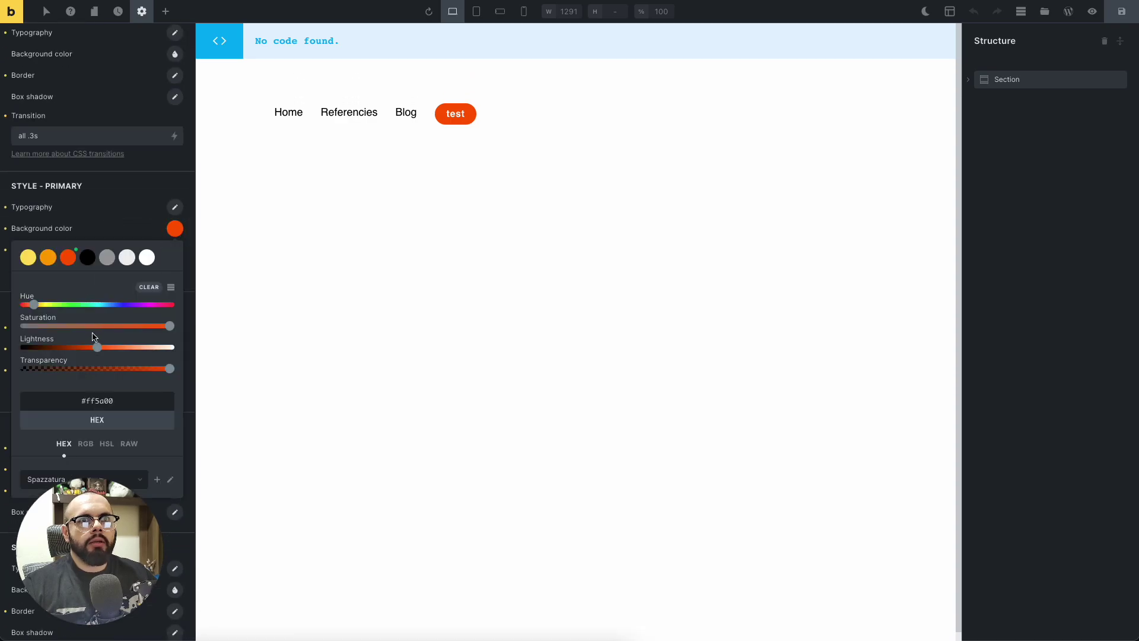
left_click(42, 259)
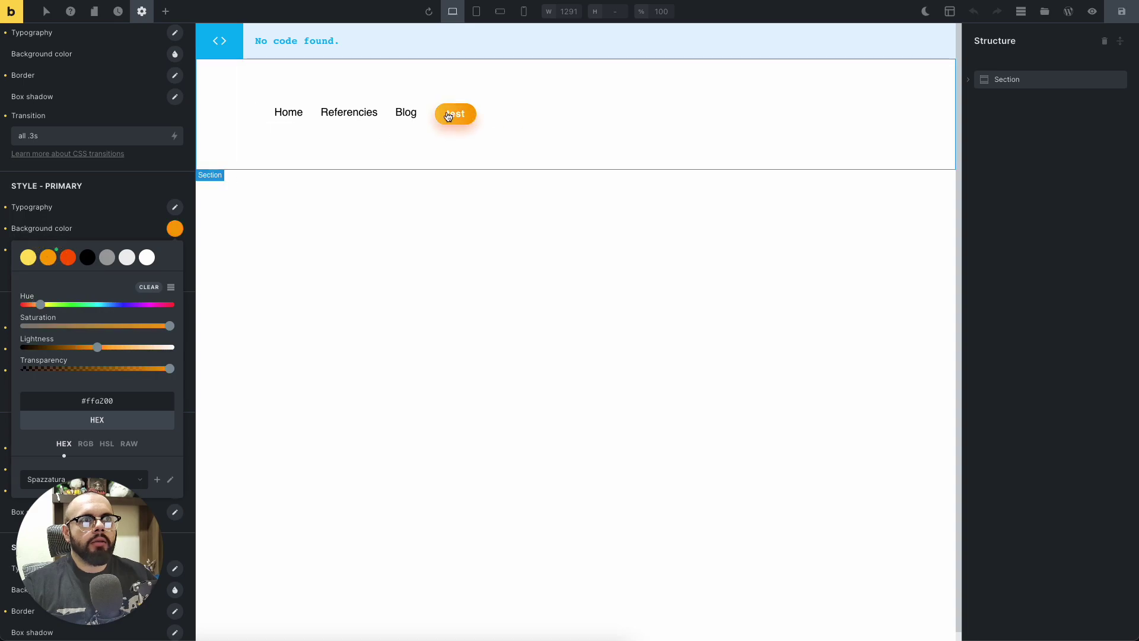
left_click(70, 259)
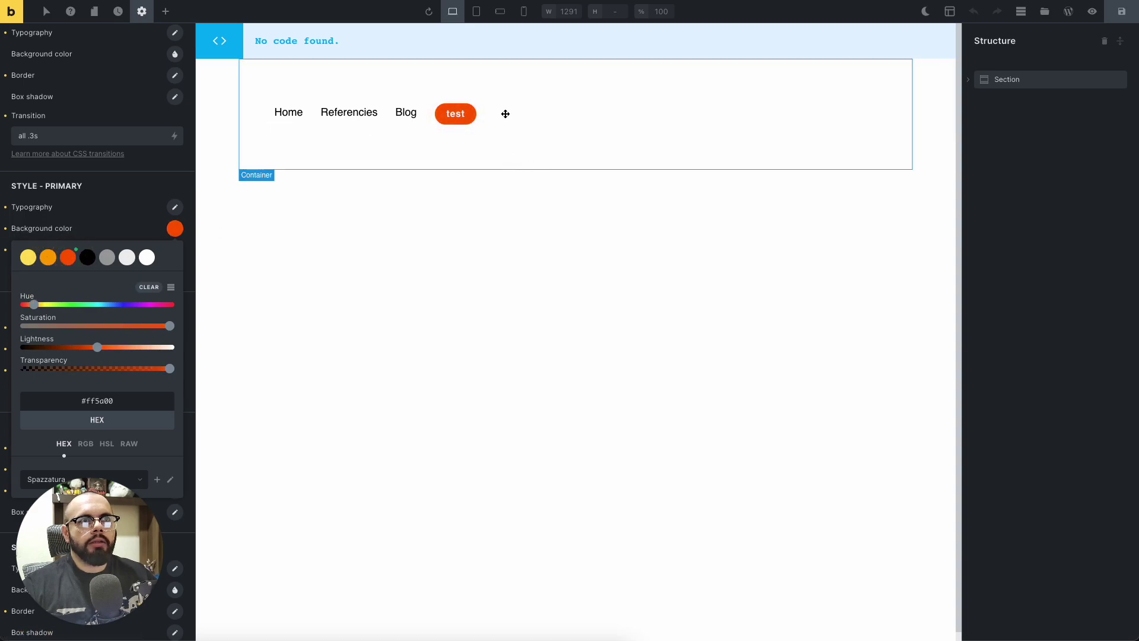
left_click(130, 214)
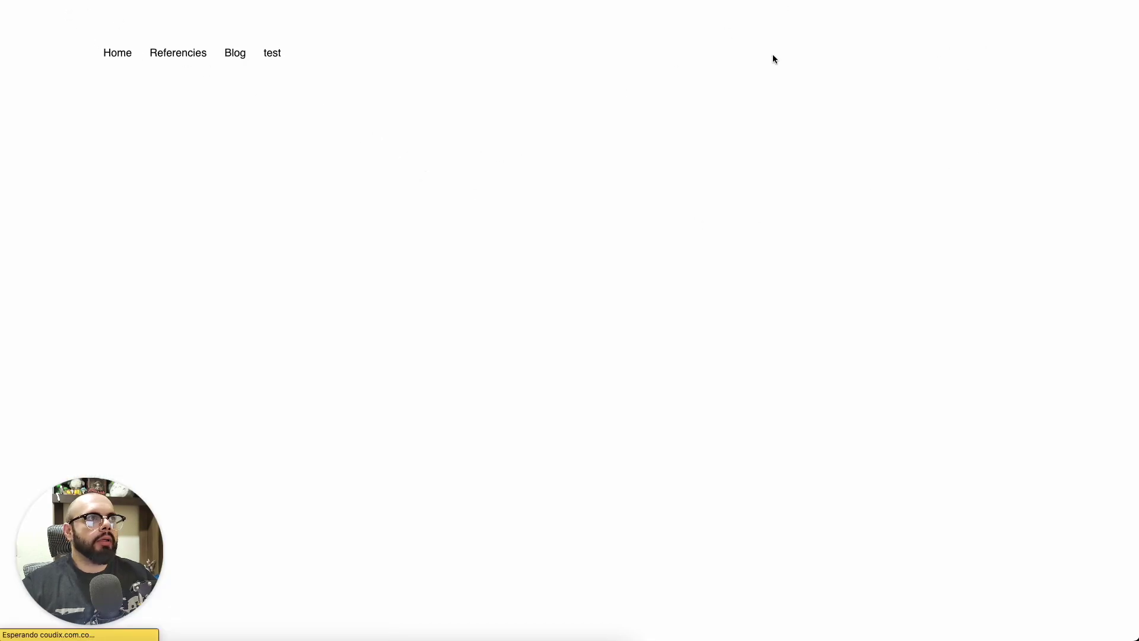
Inspect the test link and copy the menu list's bricks-nav-menu class name.
right_click(285, 63)
left_click(351, 264)
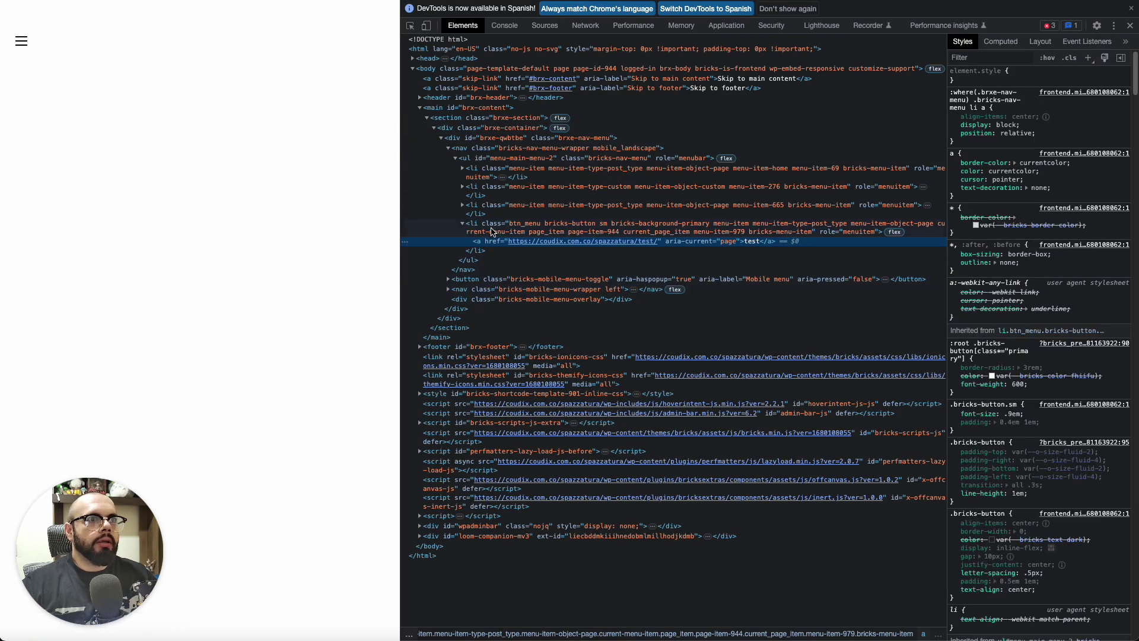
left_click(484, 160)
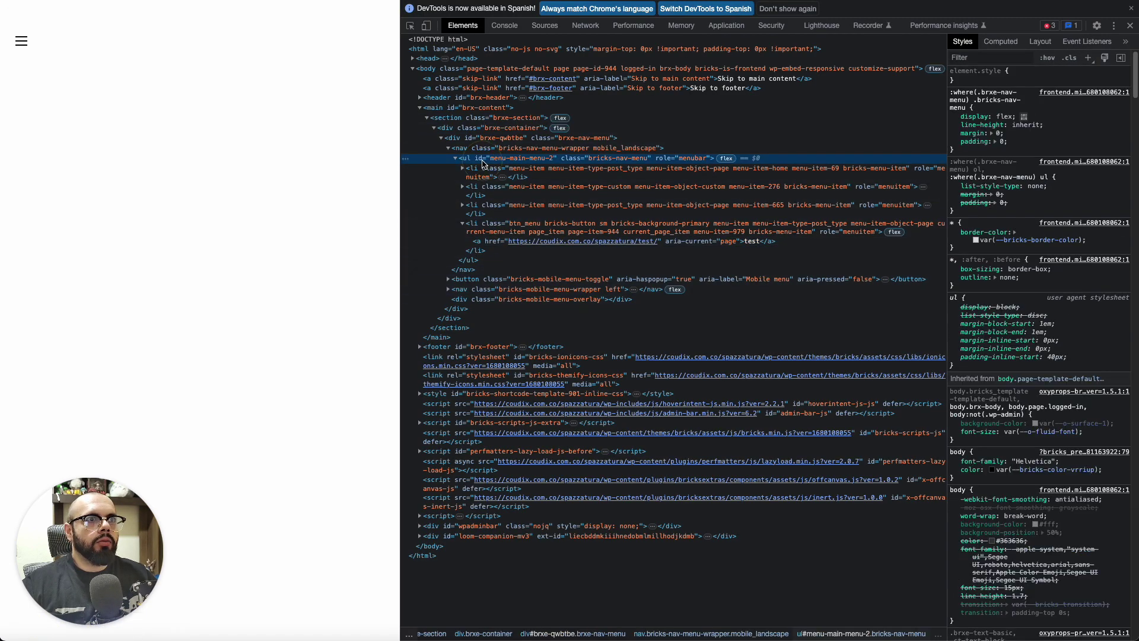
double_click(607, 159)
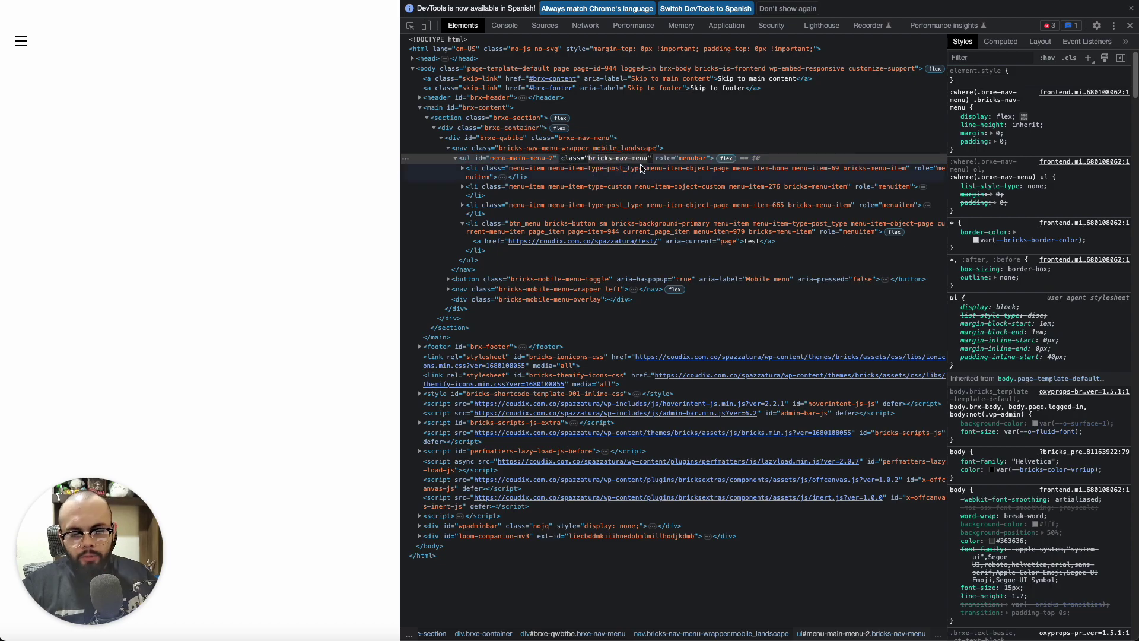
key("super+c")
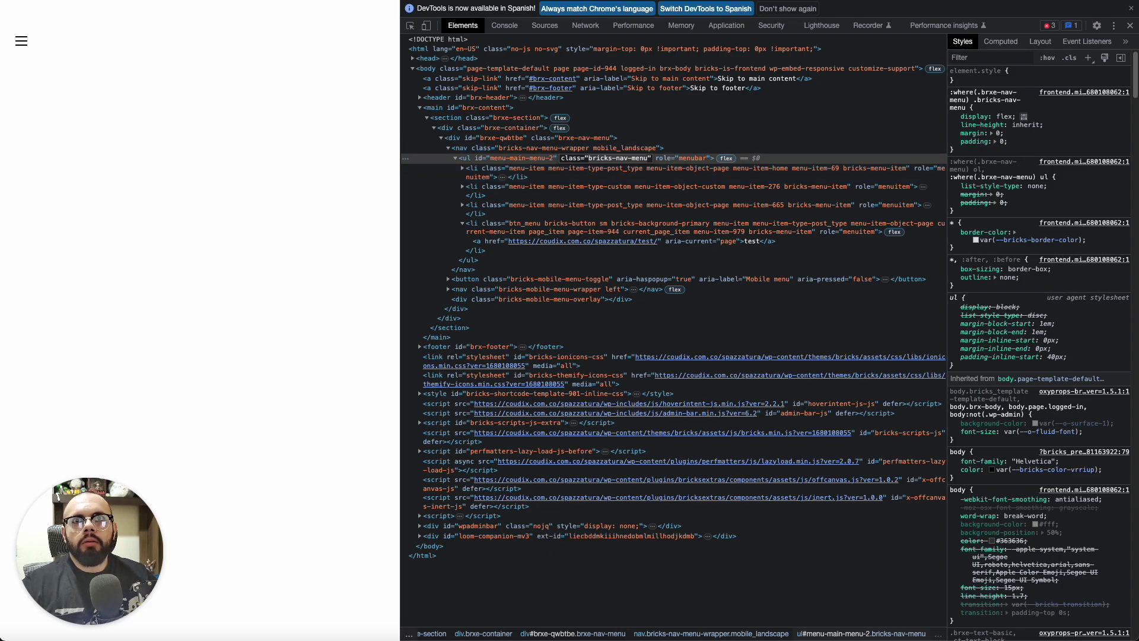
key("Escape")
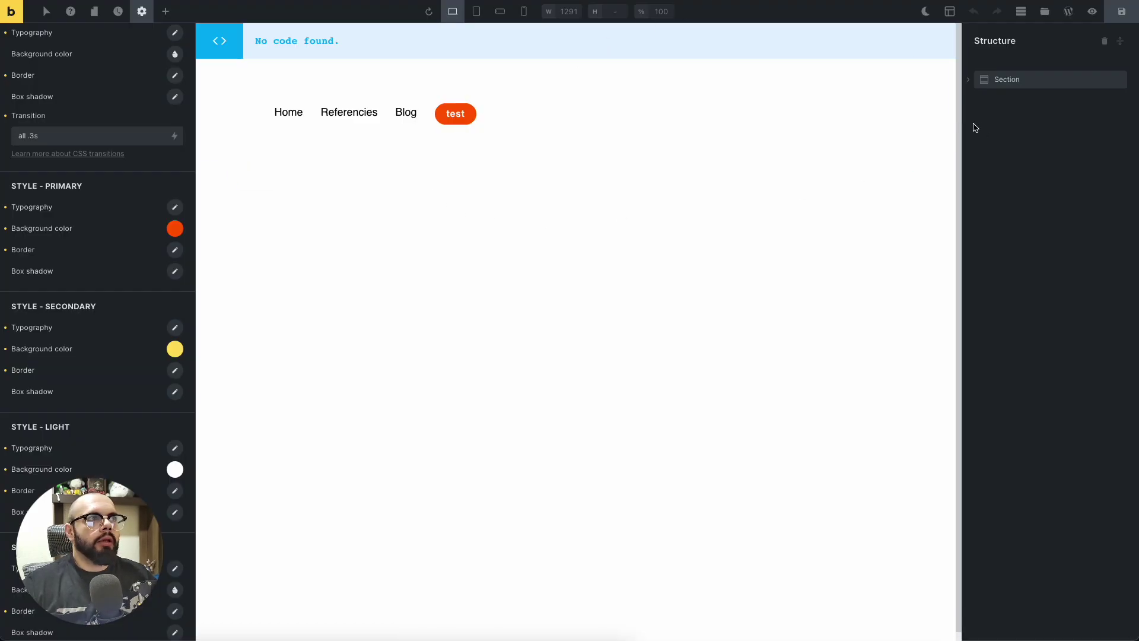
Select the Nav Menu element in Structure and open its Style > CSS custom CSS editor.
left_click(976, 83)
left_click(969, 81)
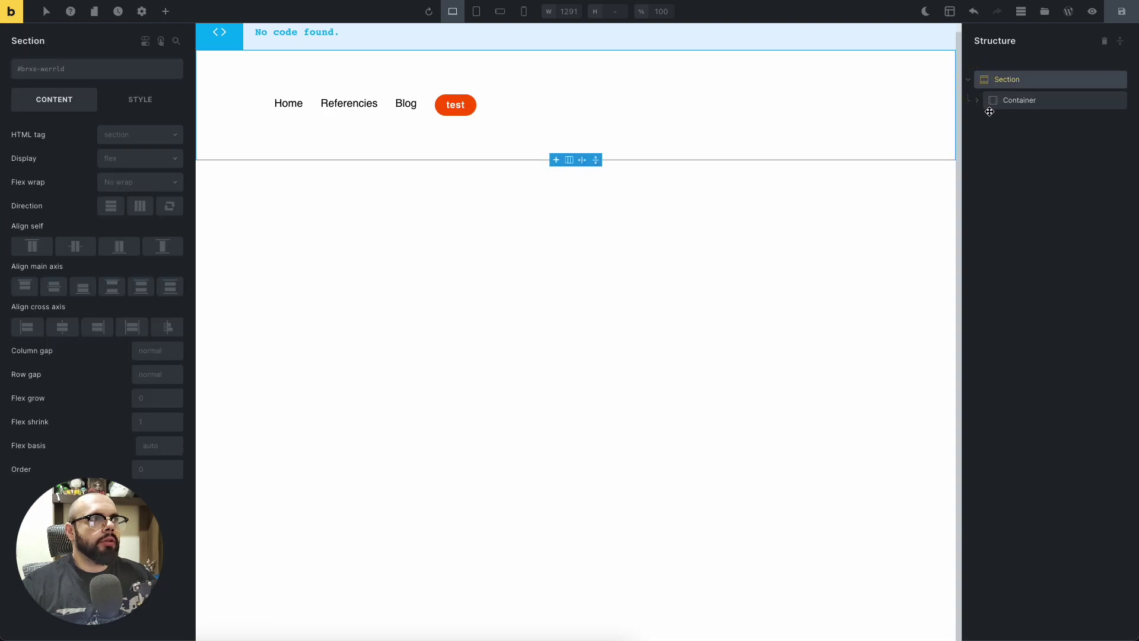
left_click(980, 101)
left_click(1012, 121)
left_click(127, 101)
left_click(85, 318)
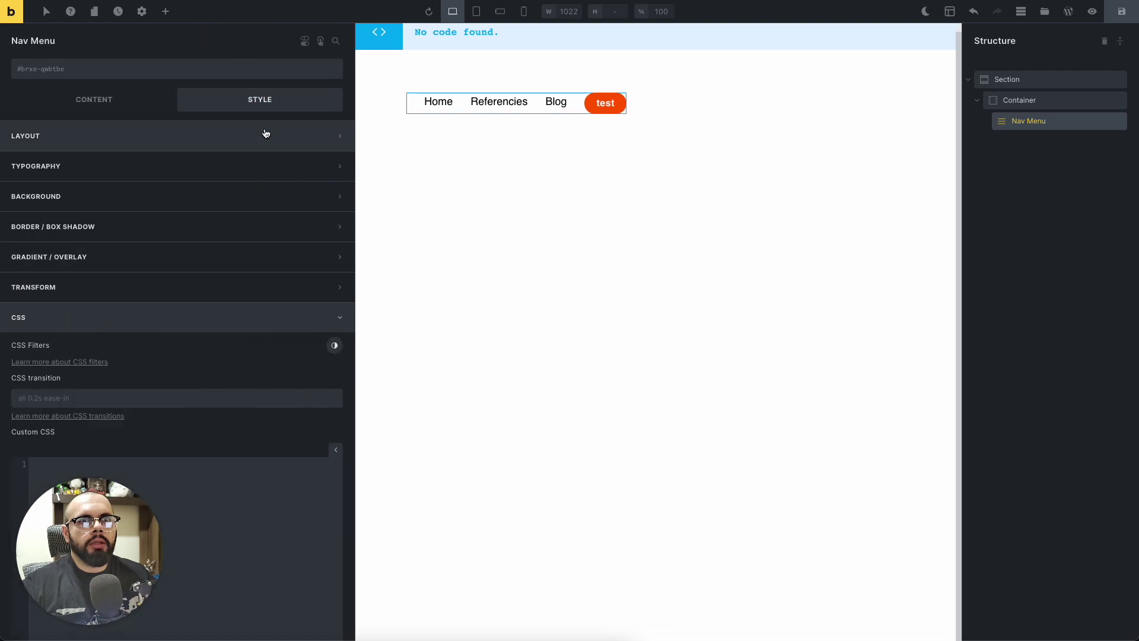
left_click(103, 439)
Write the rule .bricks-nav-menu { align-items: center; } in the custom CSS.
left_click(103, 293)
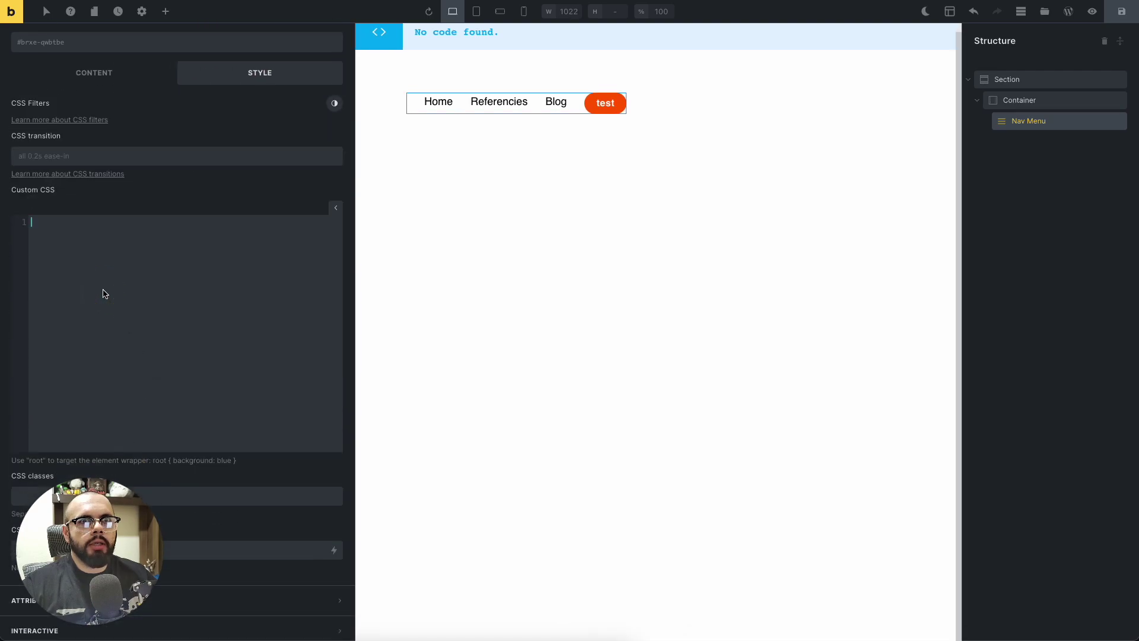
key("super+v")
left_click(34, 222)
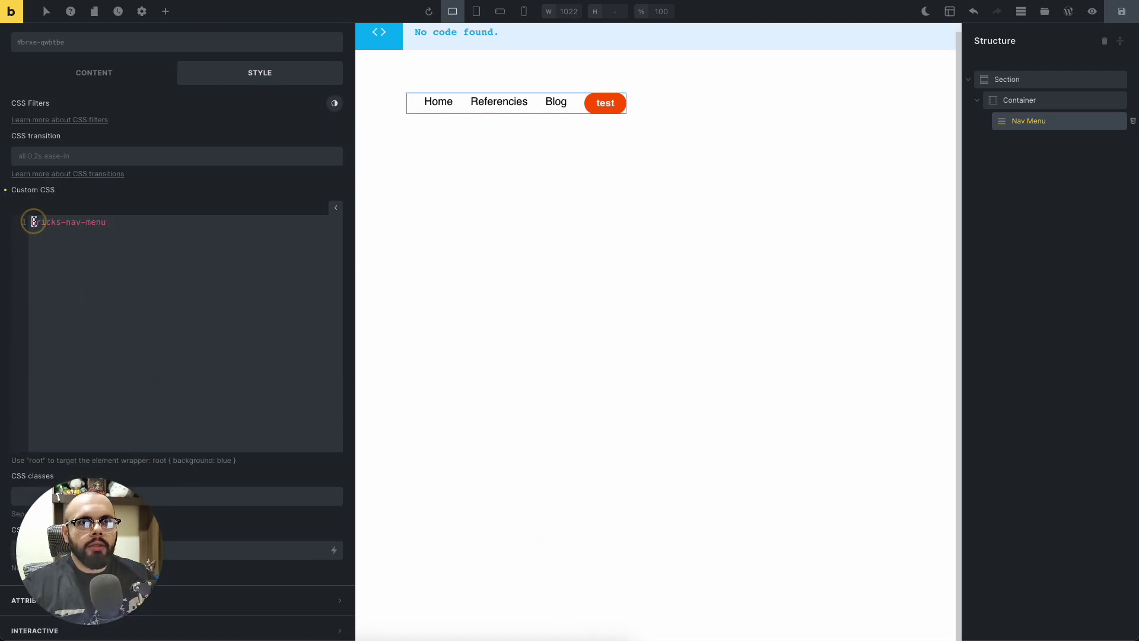
type(".")
left_click(128, 220)
type("{")
key("Return")
key("Tab")
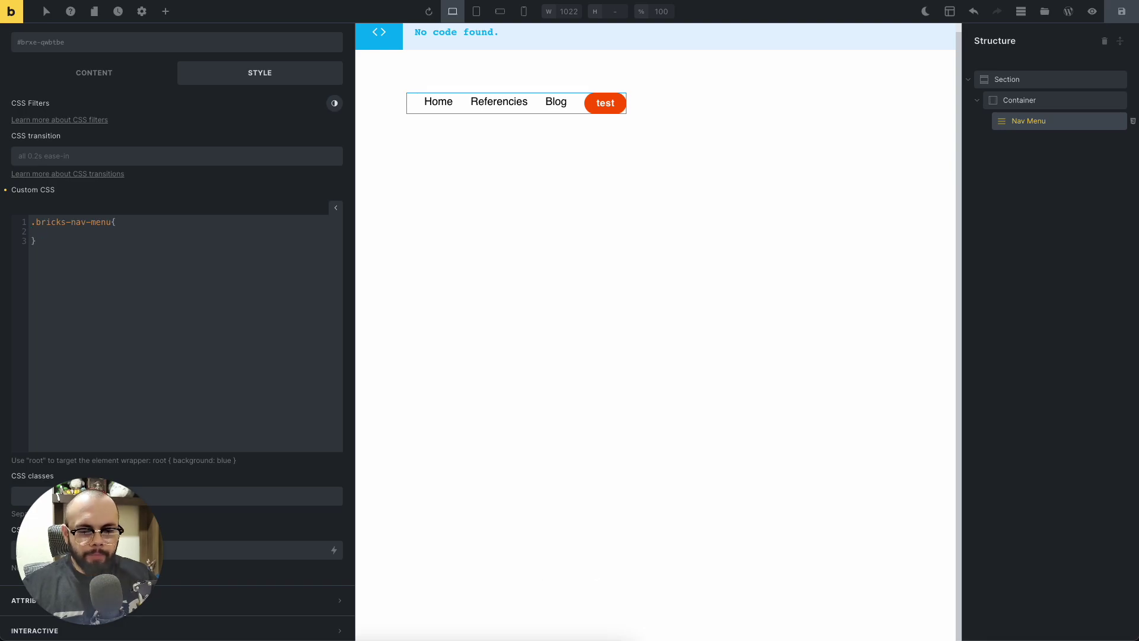
type("alig")
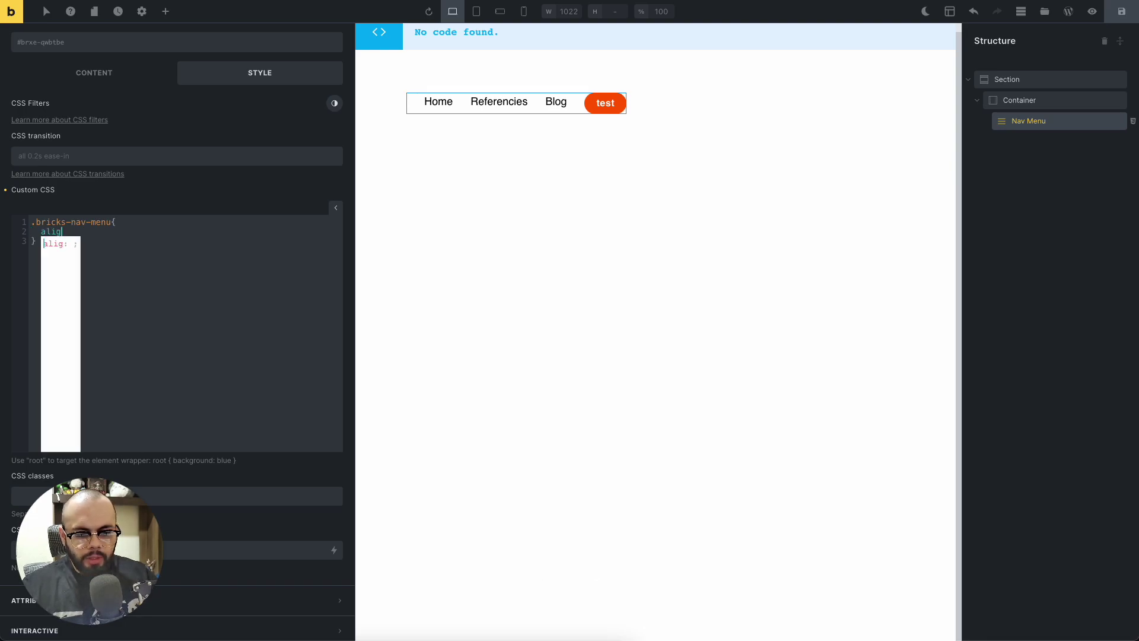
type("n-ite")
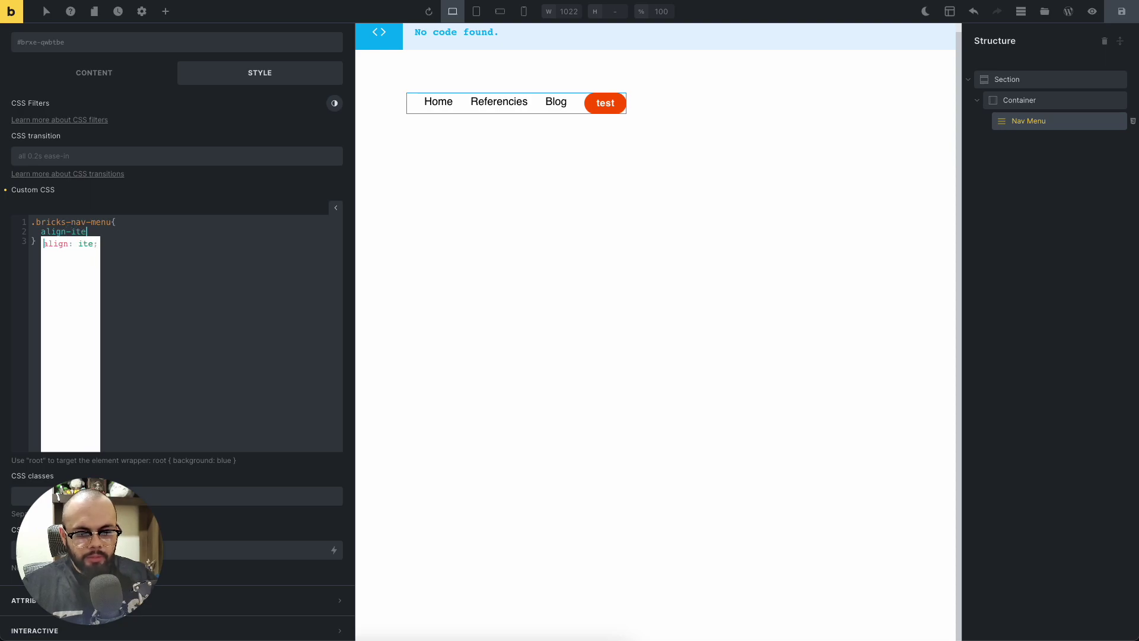
type("ms: center")
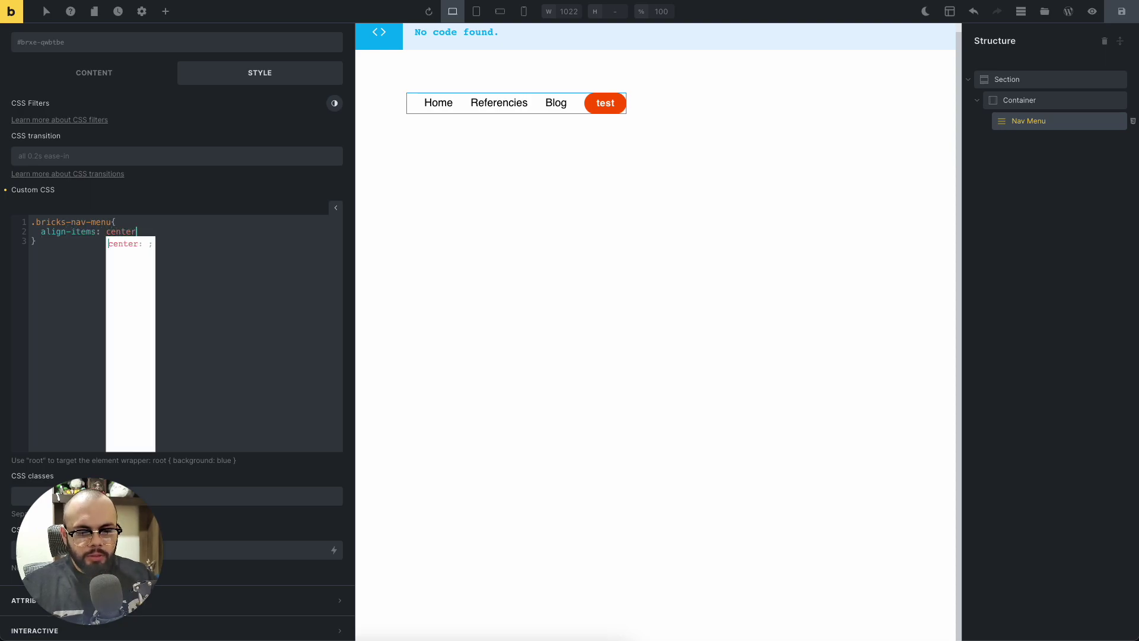
type(";")
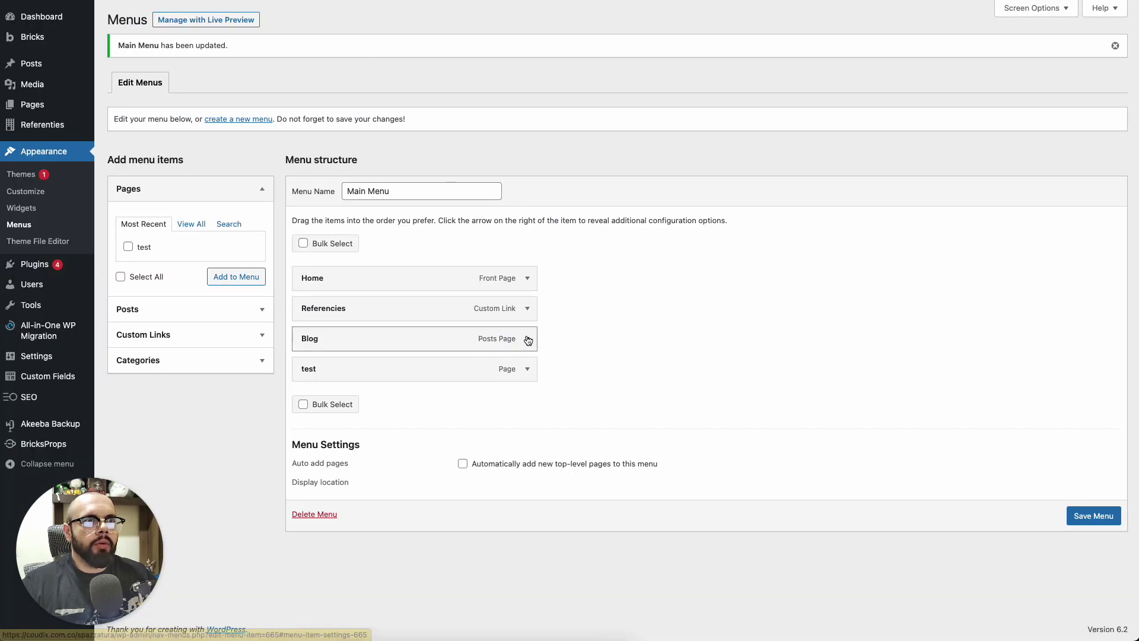
Give the Blog item btn_menu, bricks-button and bricks-background-secondary classes, then save Main Menu.
left_click(527, 338)
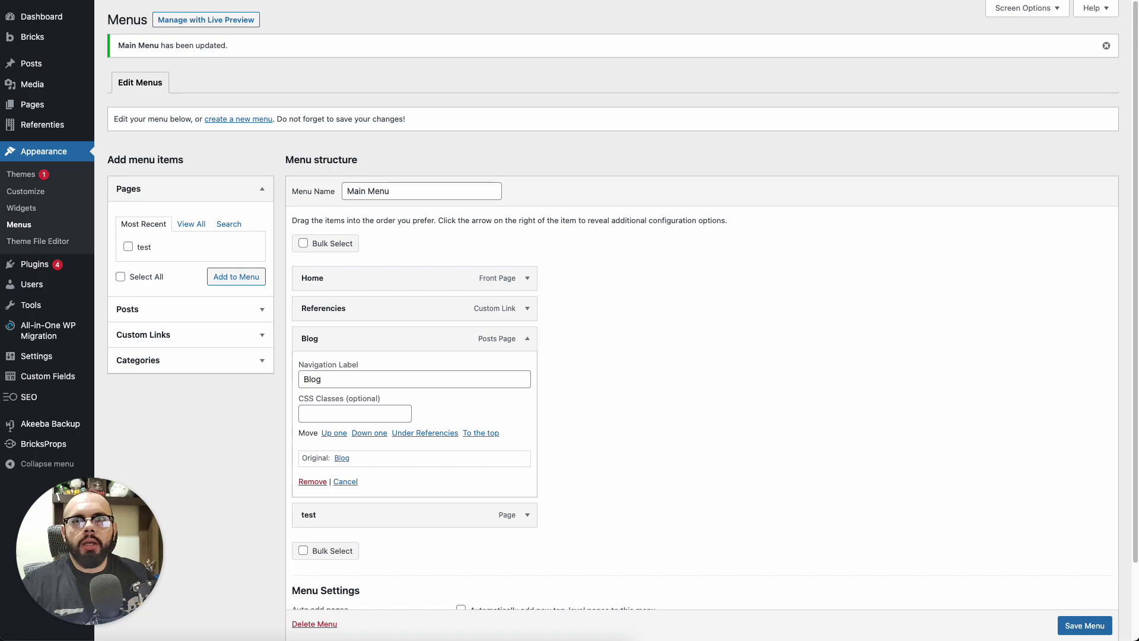
key("super+c")
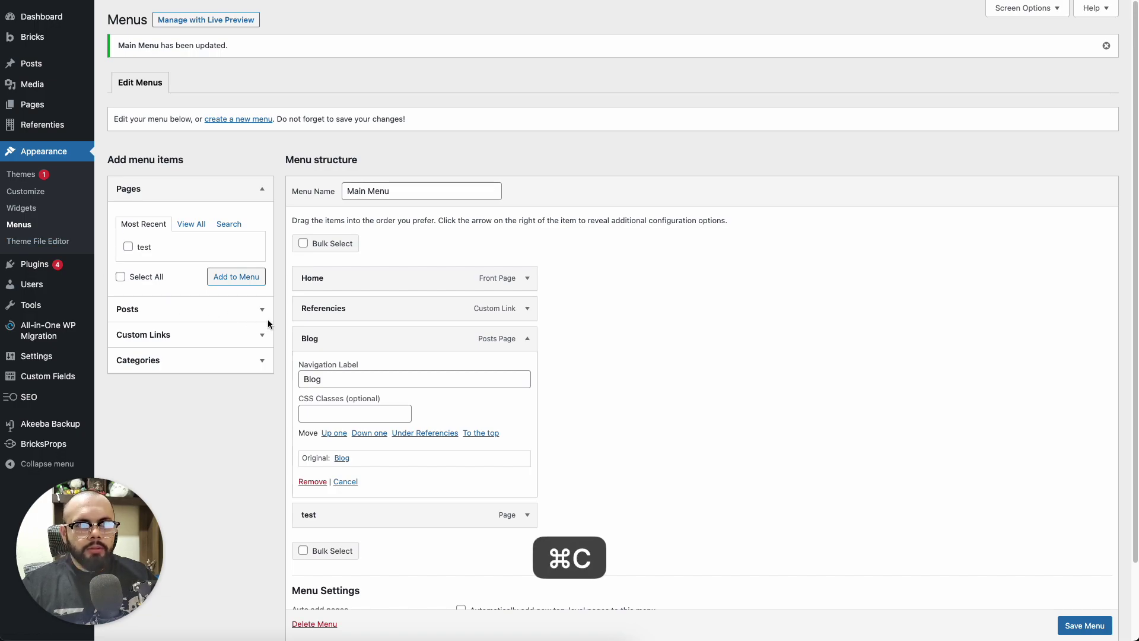
left_click(315, 413)
key("super+v")
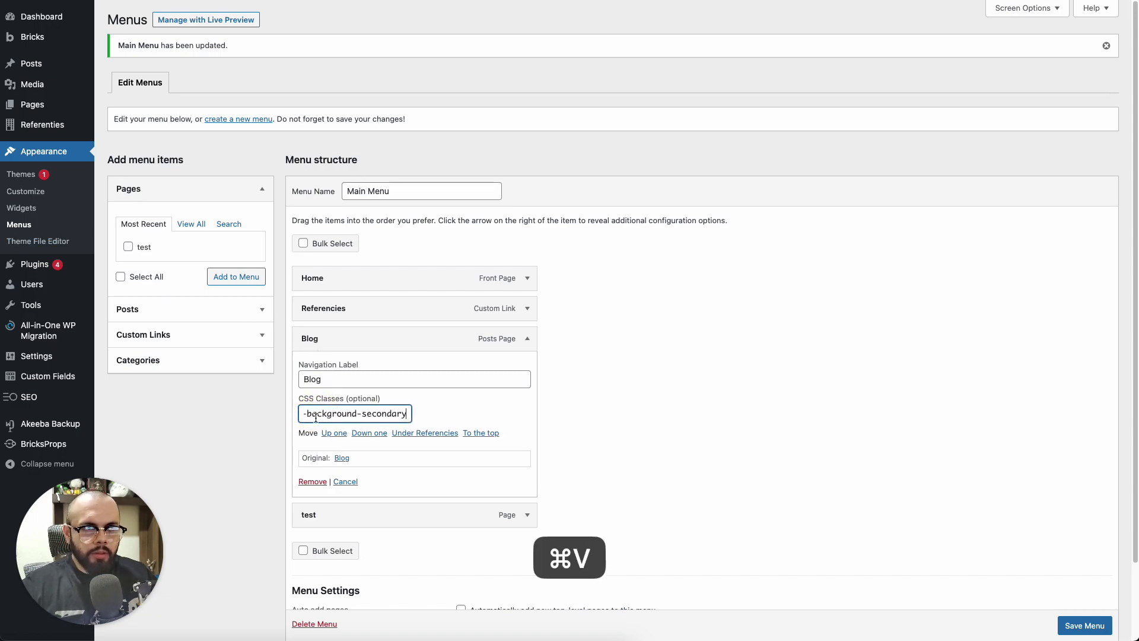
left_click_drag(369, 415, 278, 416)
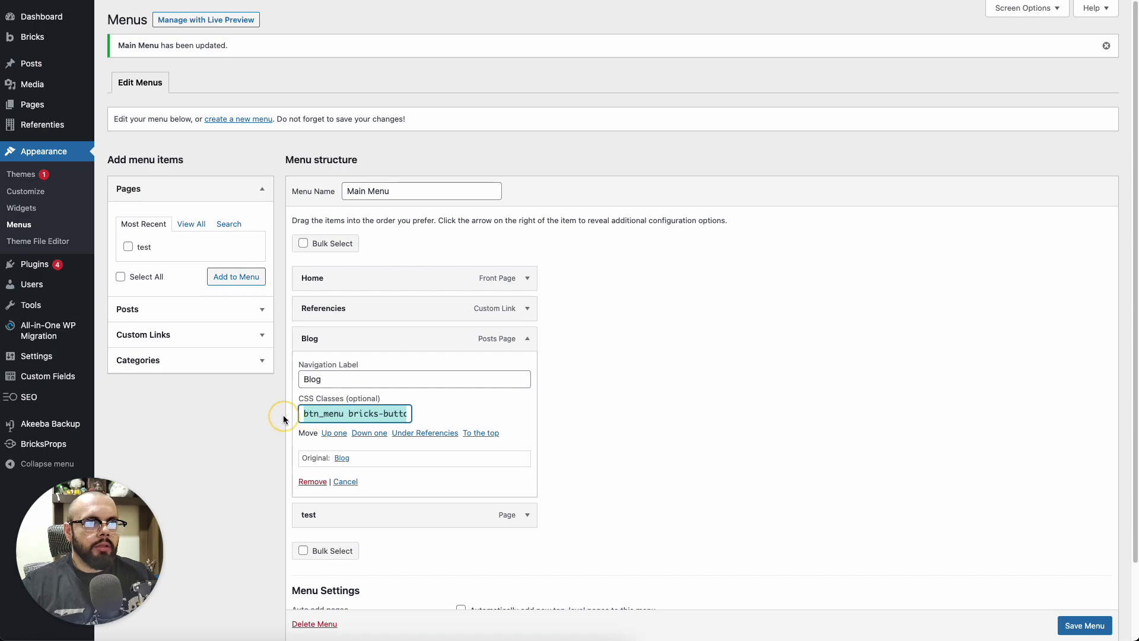
left_click(385, 414)
left_click_drag(344, 416, 409, 415)
left_click(361, 413)
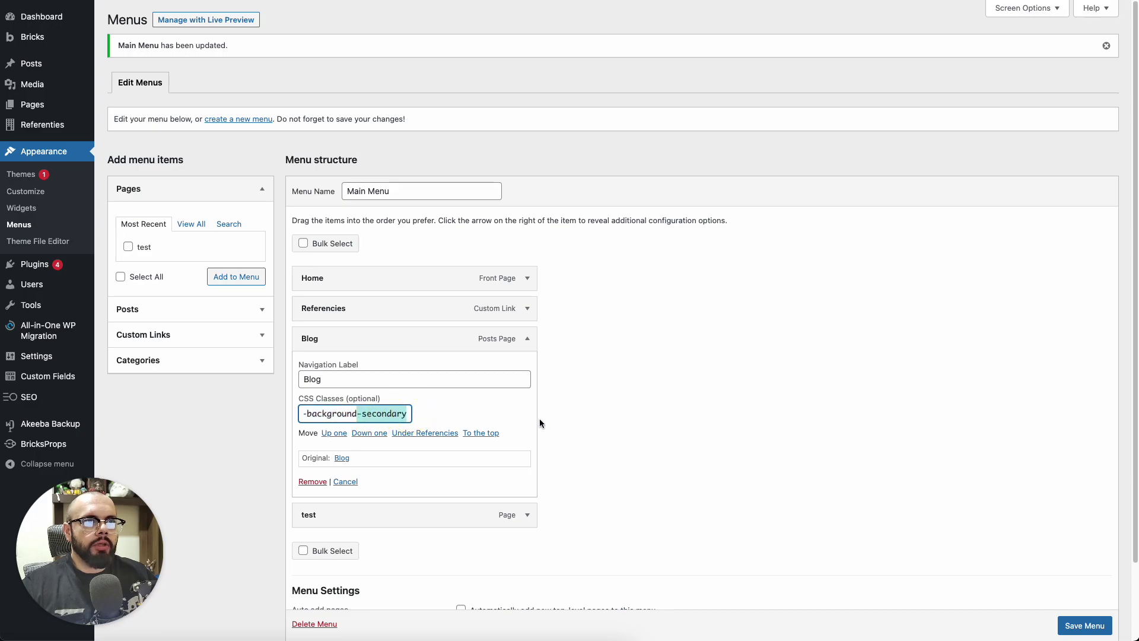
left_click(1084, 625)
scroll(917, 172, "down", 1)
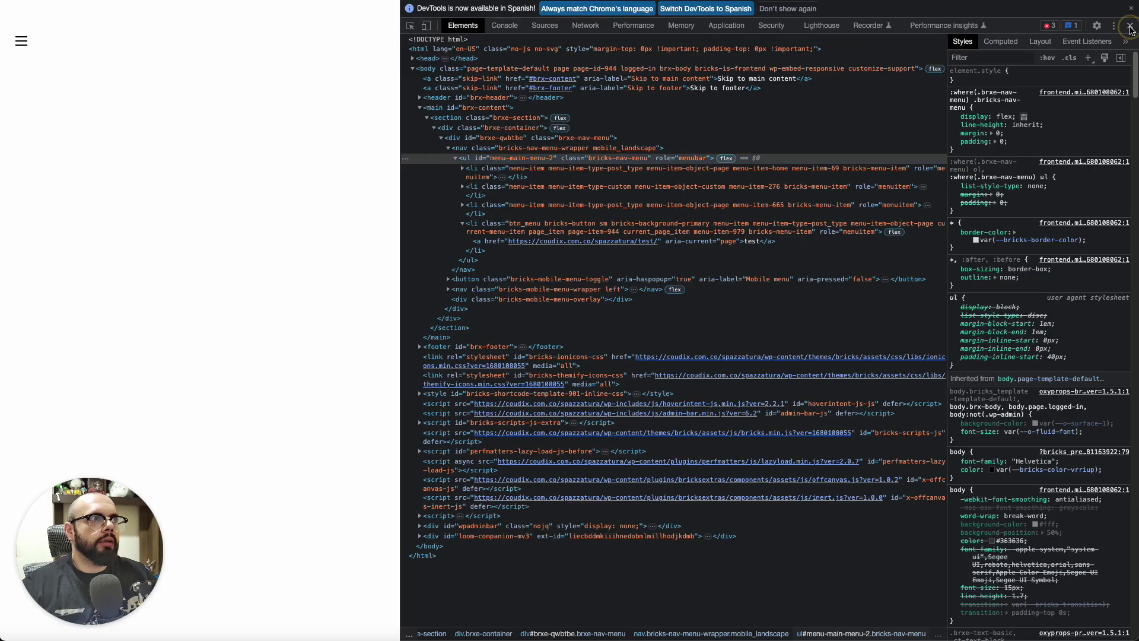
Reload the front end and save the pending Bricks builder changes.
left_click(1130, 26)
key("super+r")
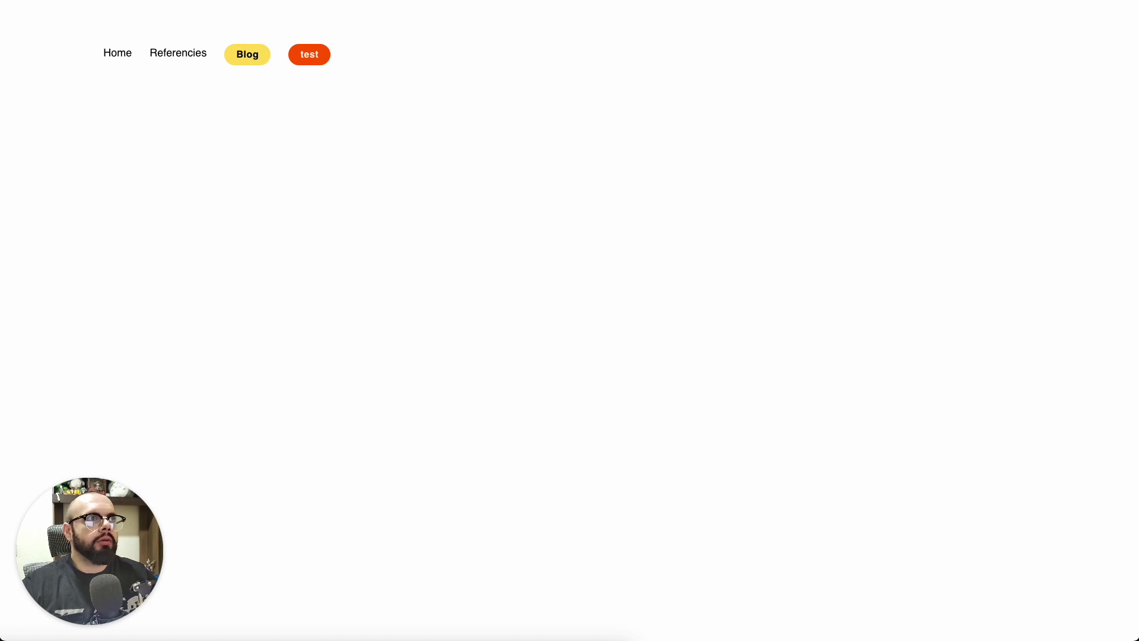
key("super+w")
key("super+s")
key("ctrl+Tab")
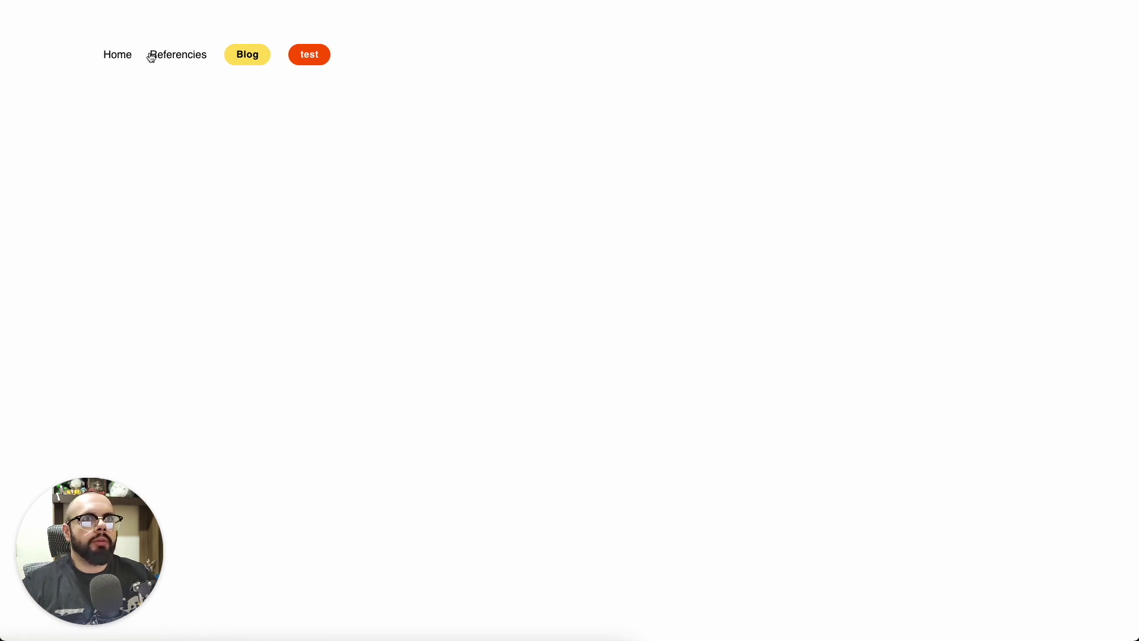
Open DevTools and the mobile menu, showing Blog as a yellow button and test as orange.
right_click(355, 196)
left_click(415, 408)
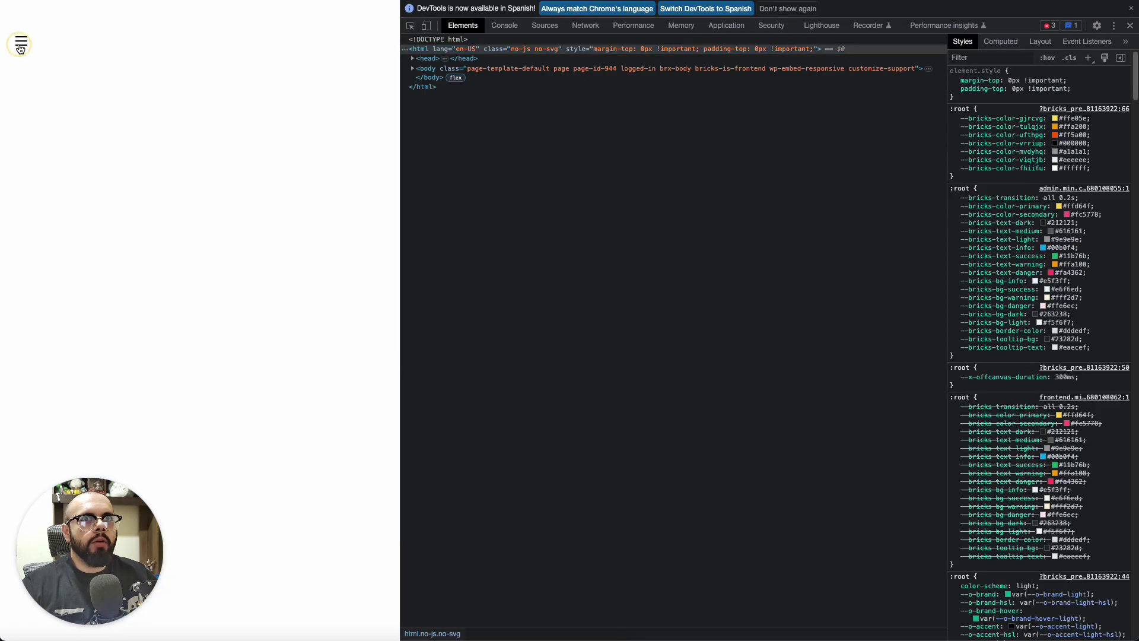
left_click(21, 47)
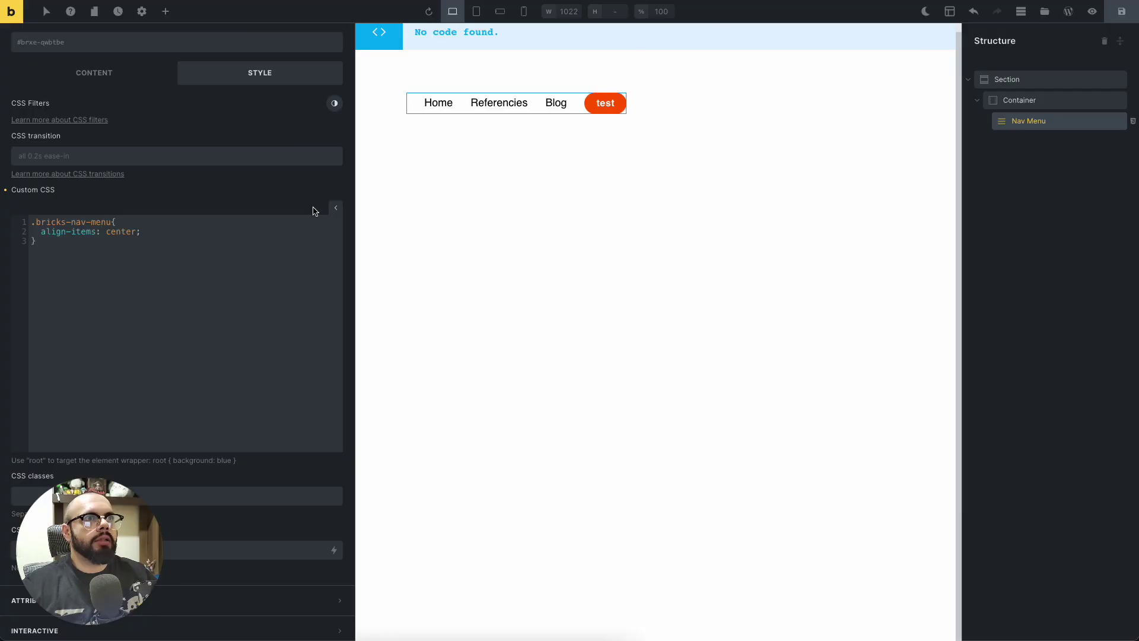
Add blank lines after the .bricks-nav-menu rule's closing brace.
left_click(61, 257)
key("Return")
key("Return")
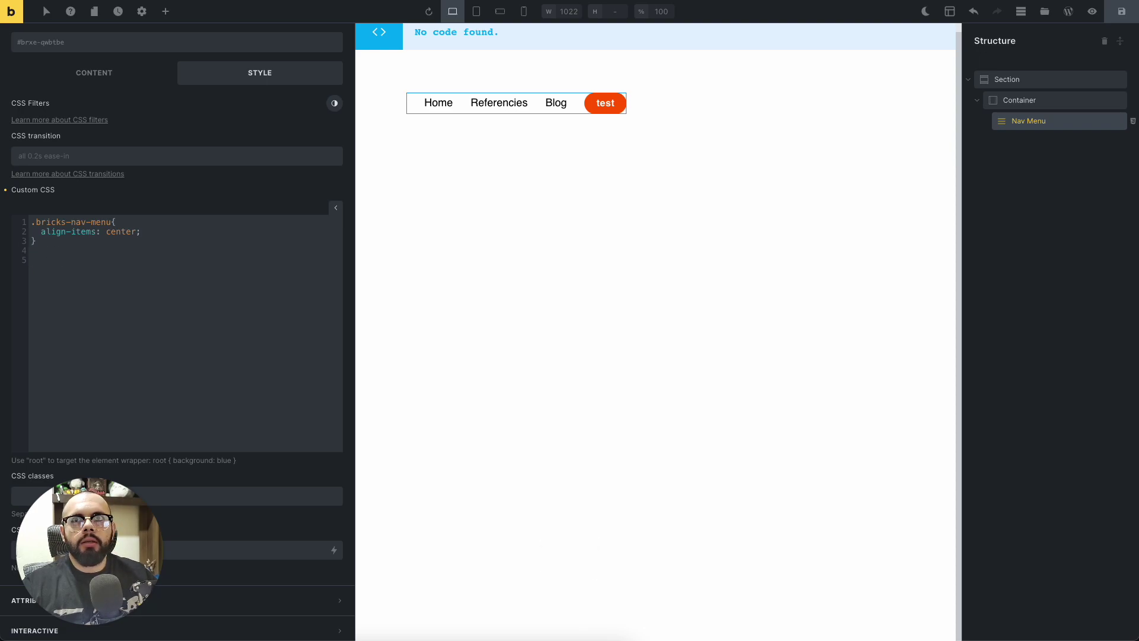
Paste the .btn_menu rule with 3em max-height and margins, then recheck the mobile menu.
key("super+c")
left_click(101, 269)
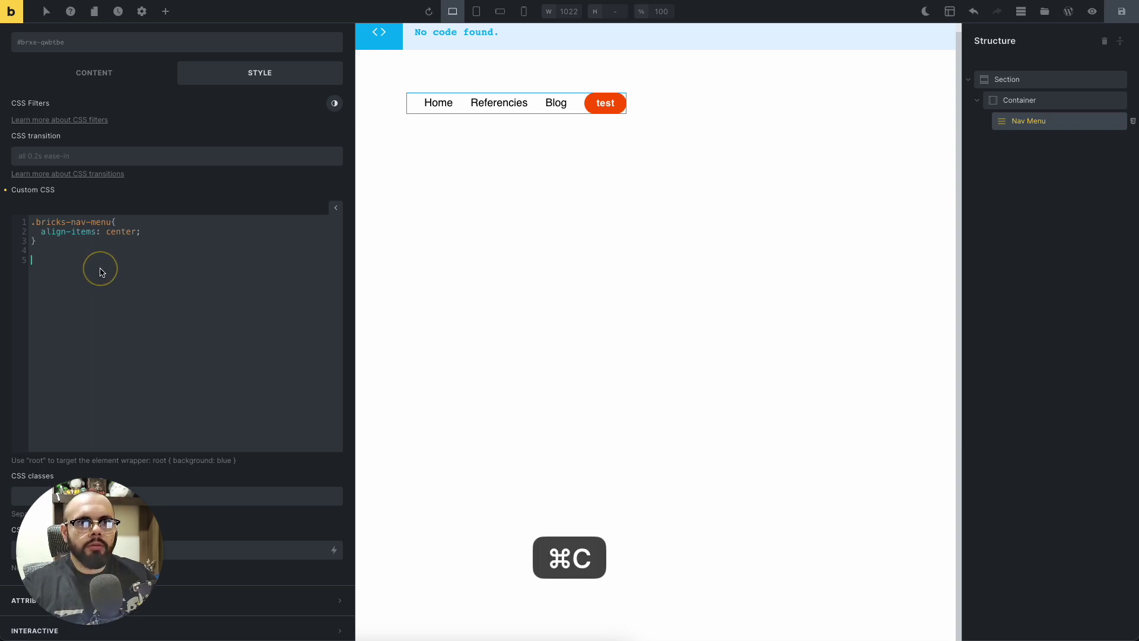
key("super+v")
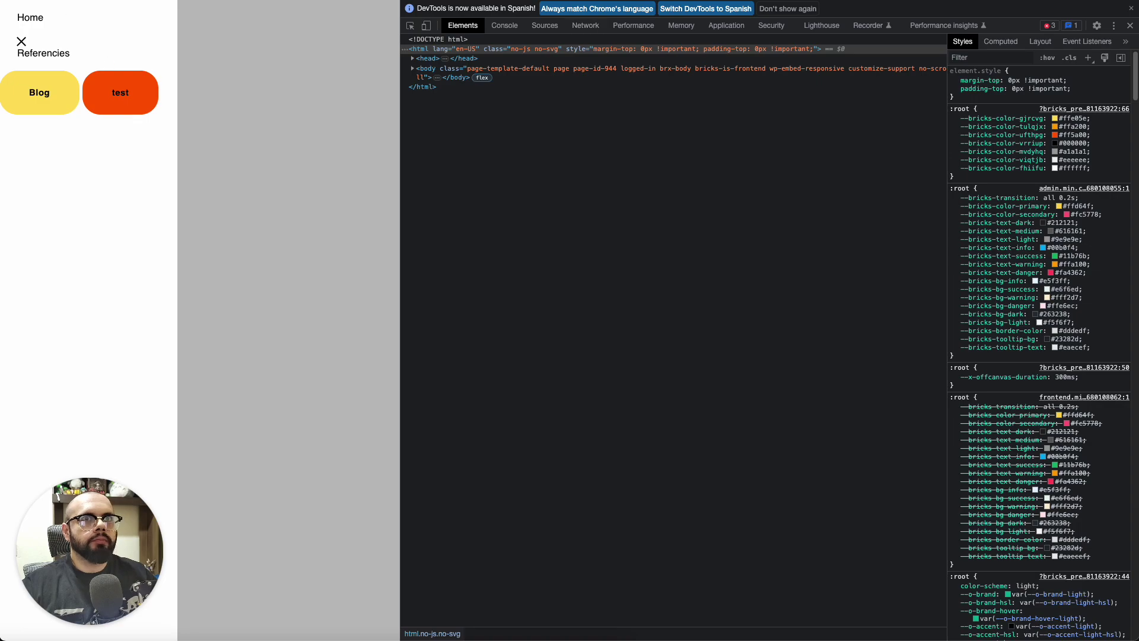
left_click(258, 238)
left_click(30, 45)
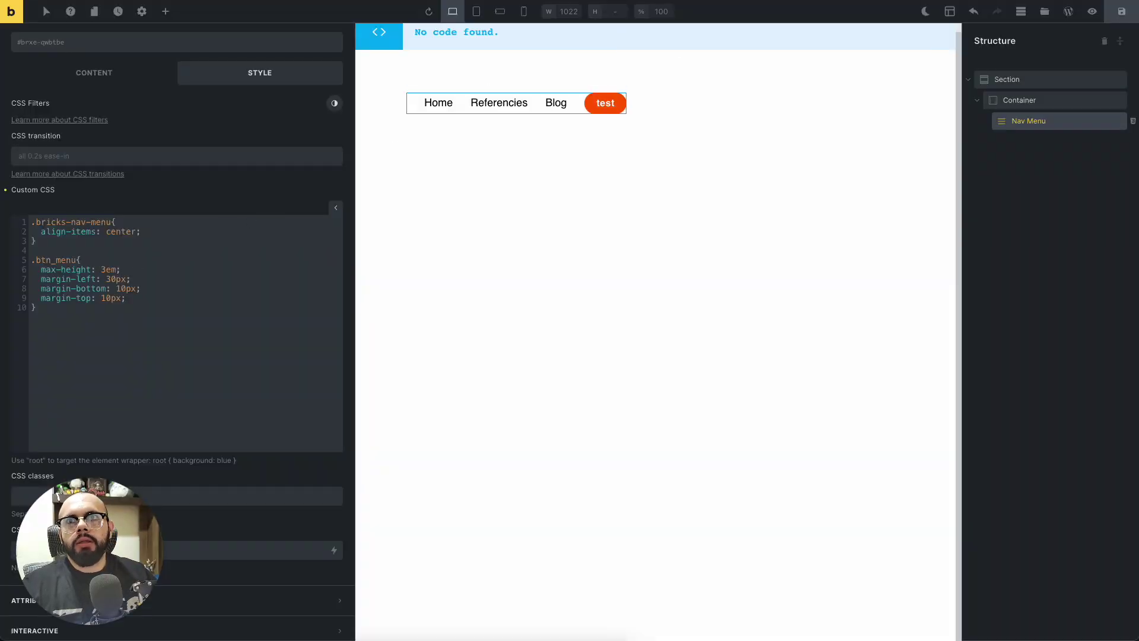
Add rules for zero link padding and #ffffff primary-button text, then save the builder.
key("super+c")
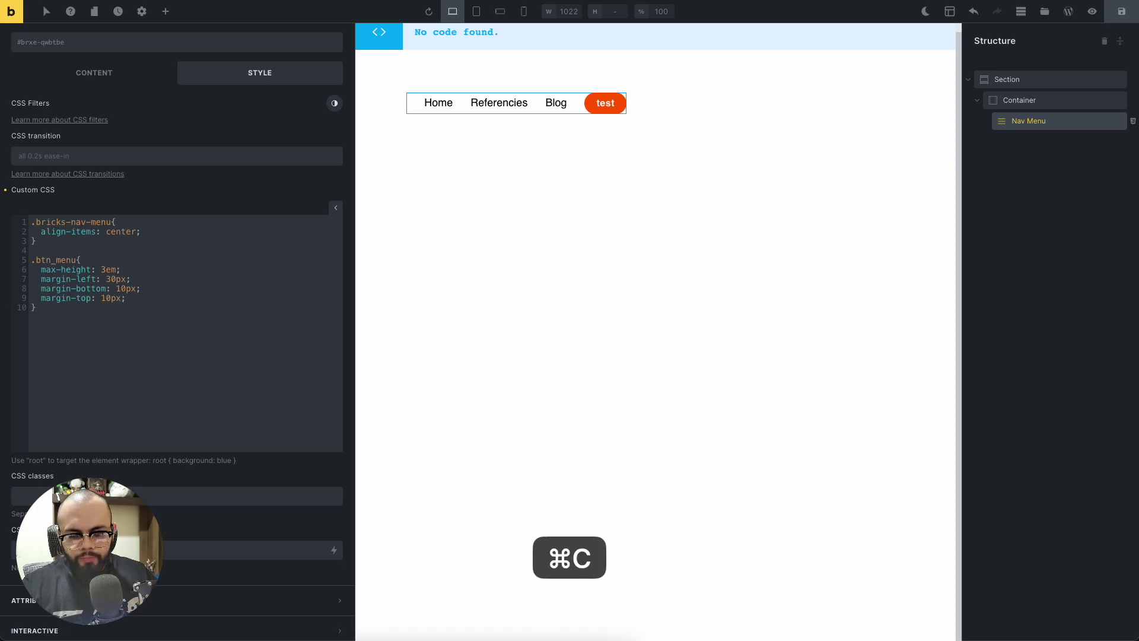
key("Return")
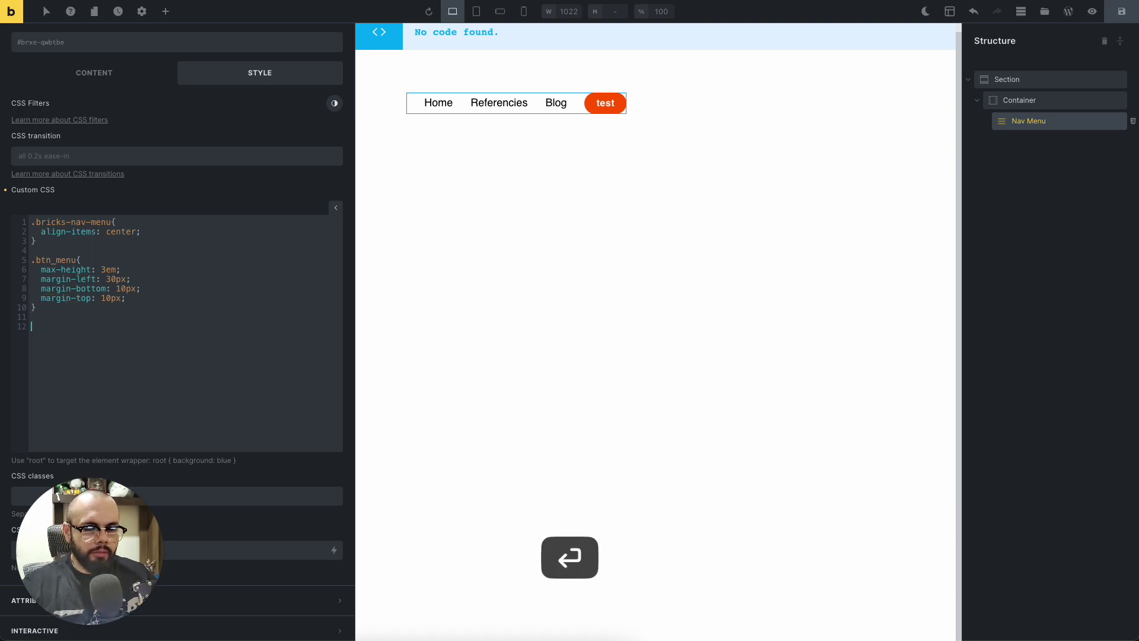
key("super+v")
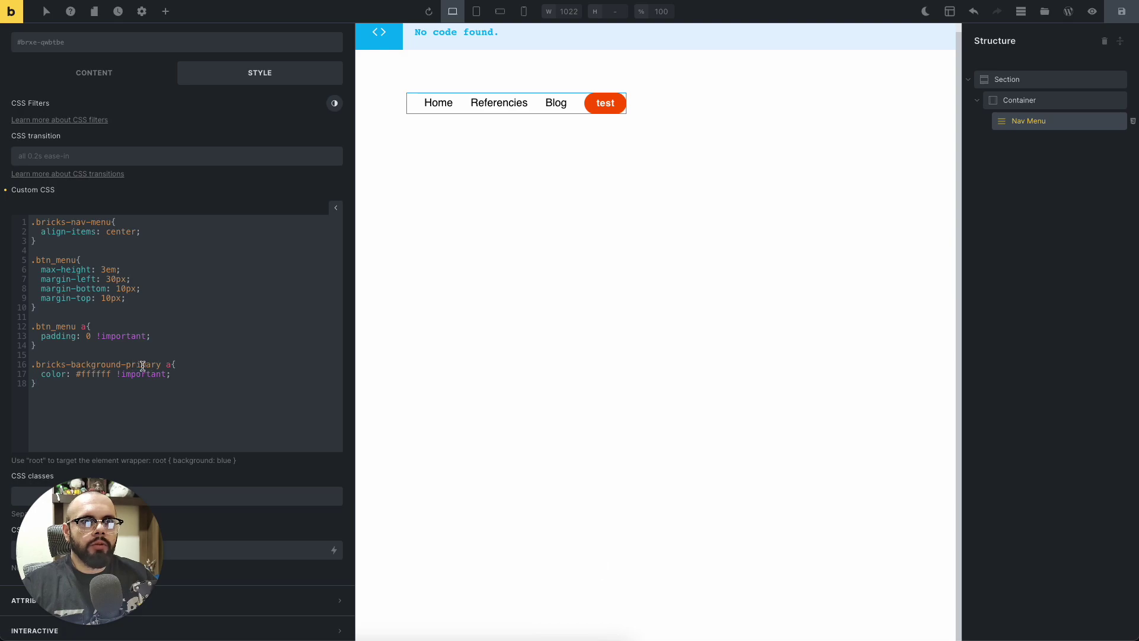
left_click_drag(31, 364, 178, 374)
key("Right")
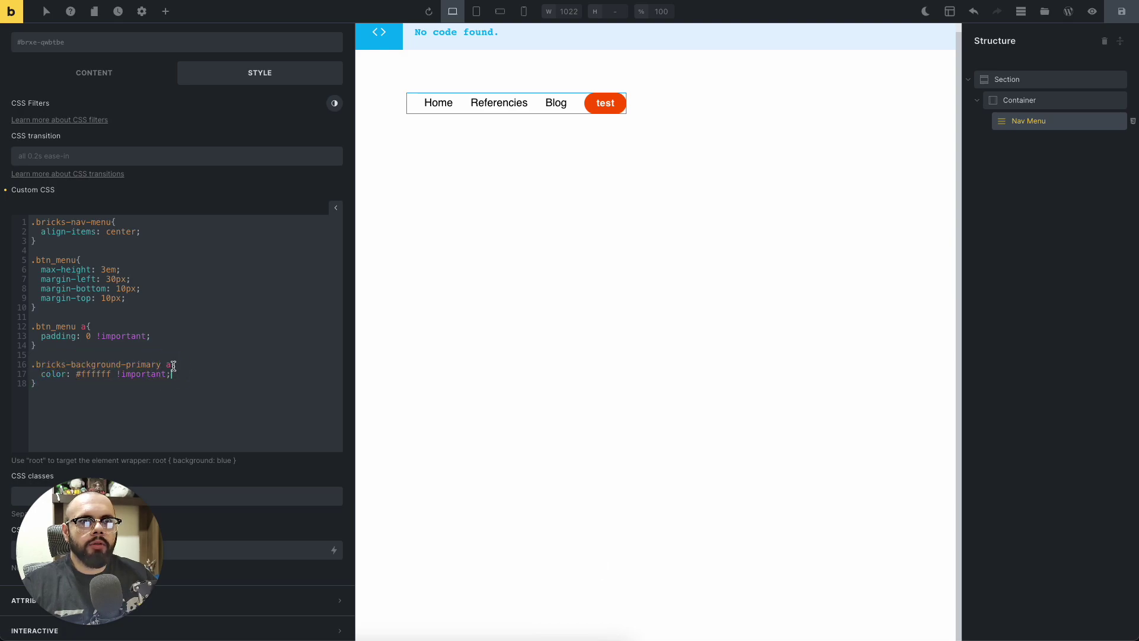
double_click(170, 365)
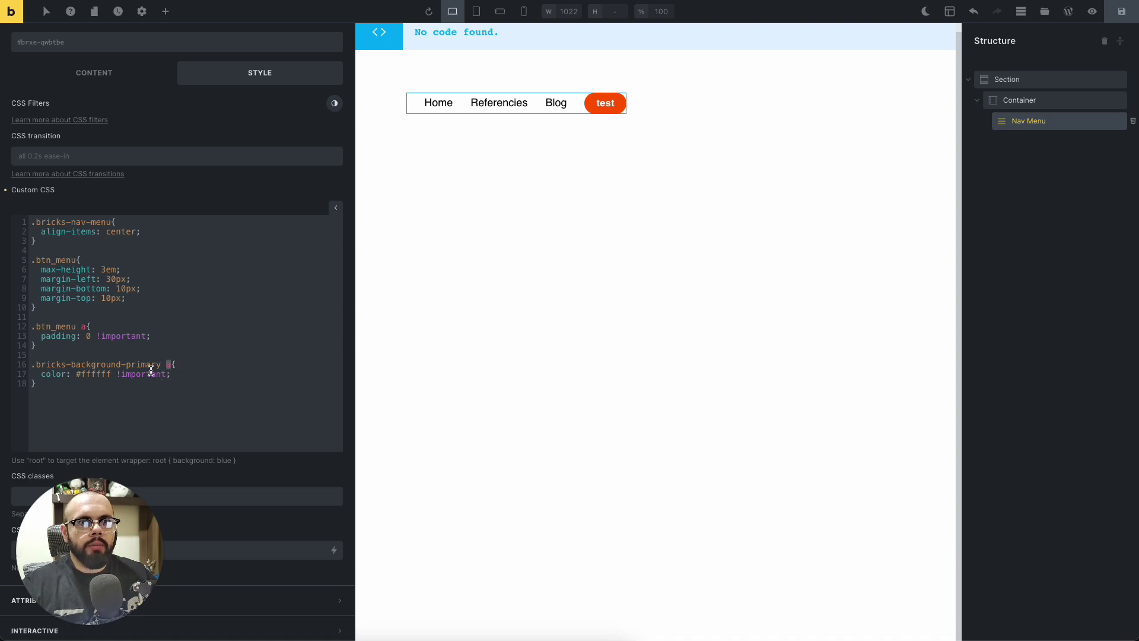
left_click_drag(40, 373, 132, 374)
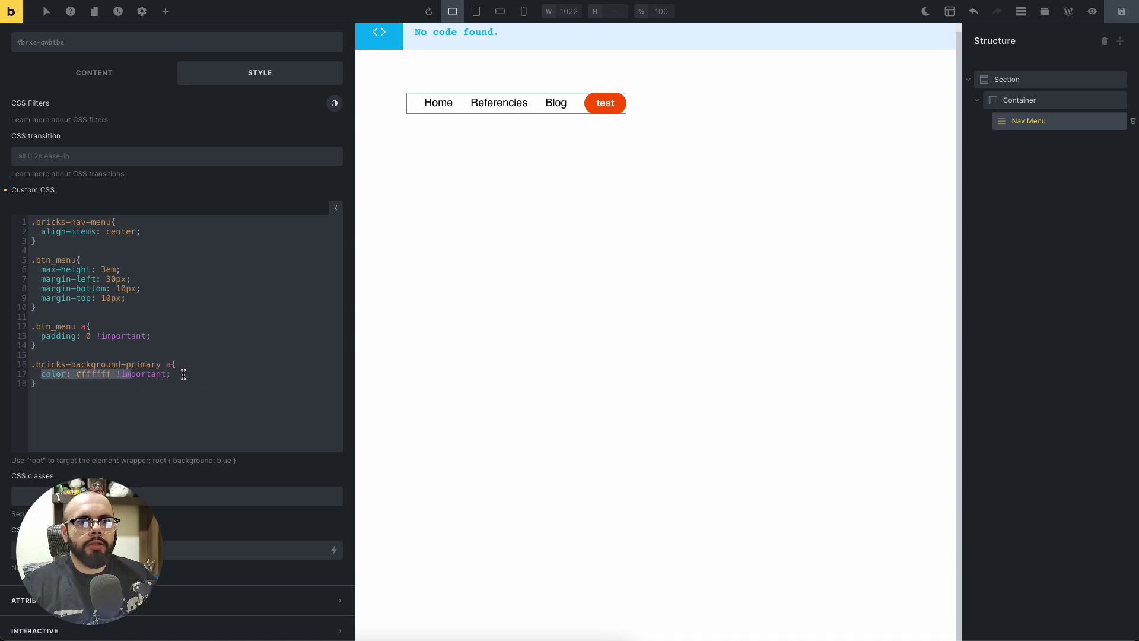
left_click(54, 350)
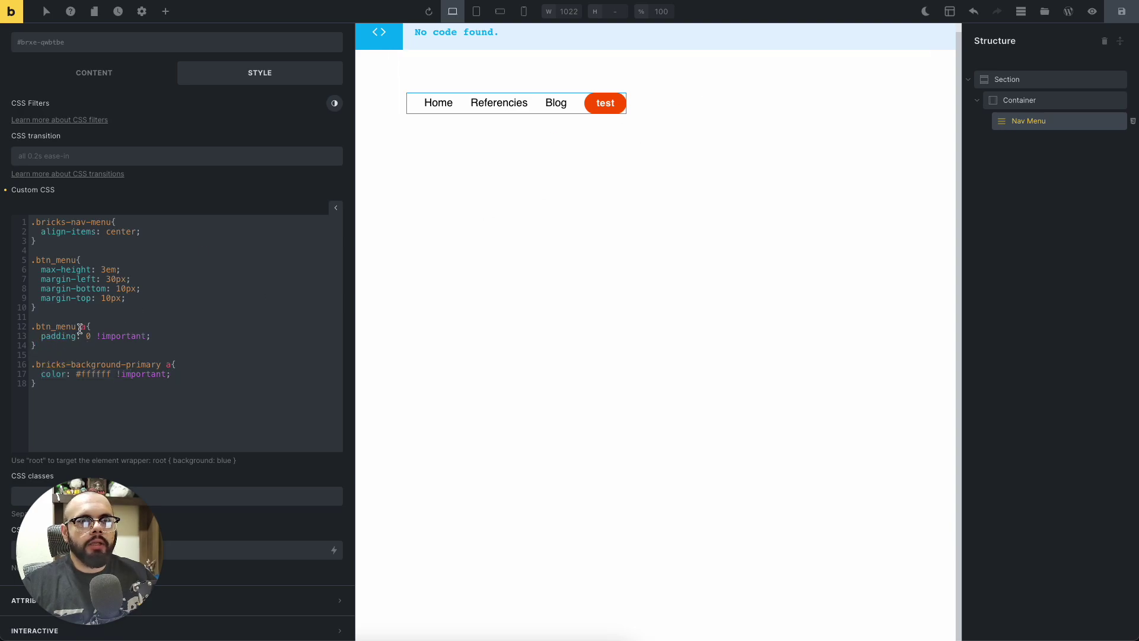
left_click(1121, 11)
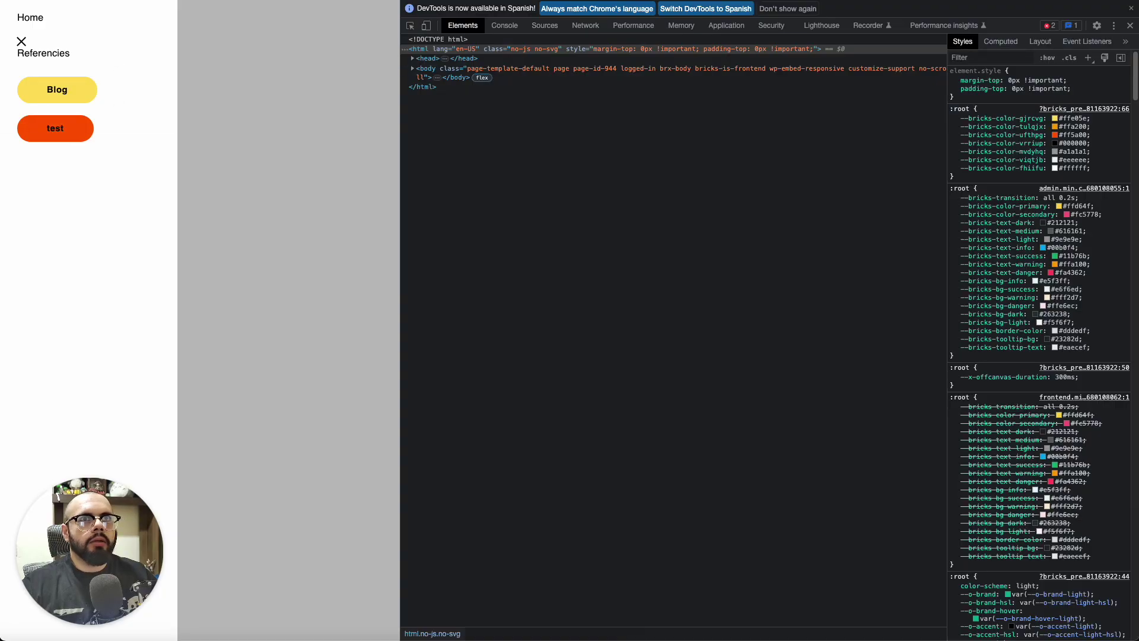
Check the reloaded mobile menu, then delete the .btn_menu a zero-padding rule and save.
left_click(57, 89)
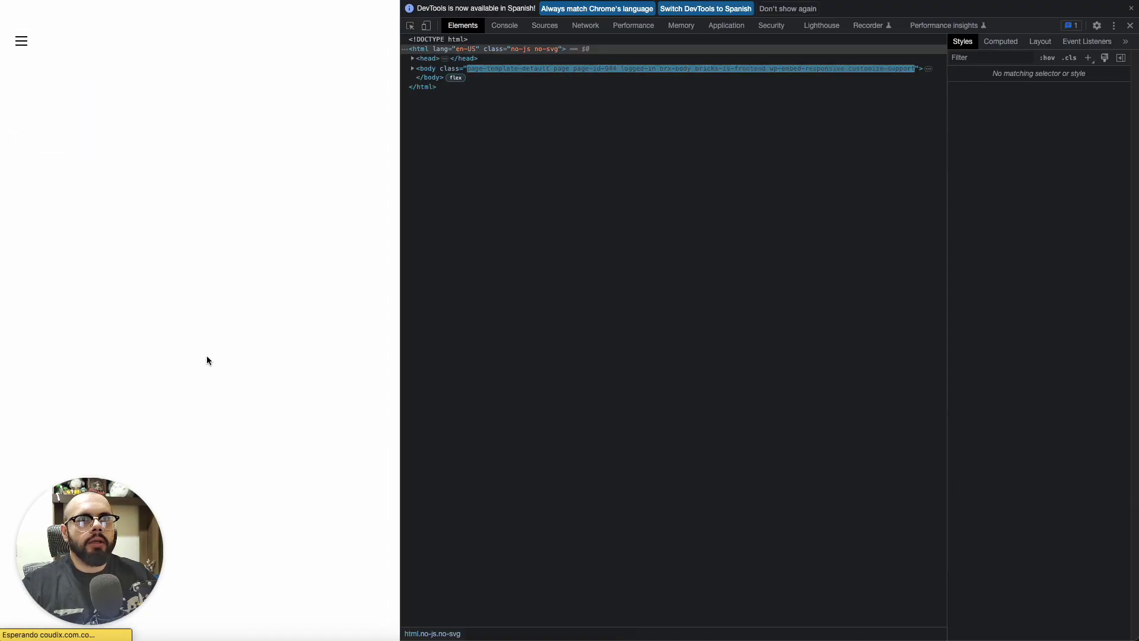
left_click(25, 44)
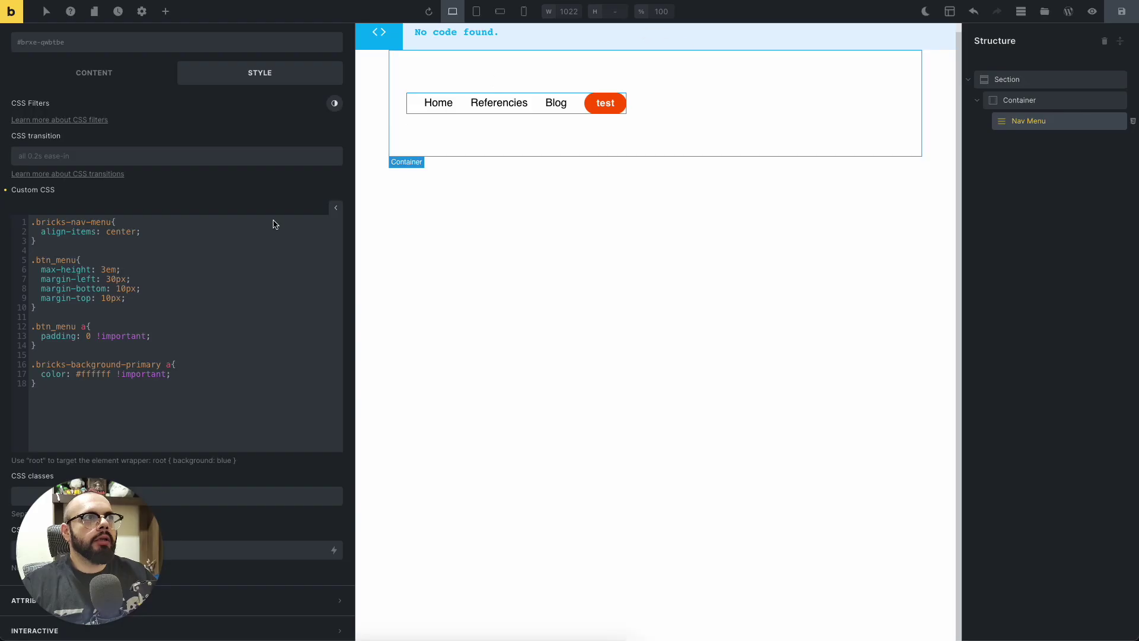
left_click_drag(19, 326, 19, 333)
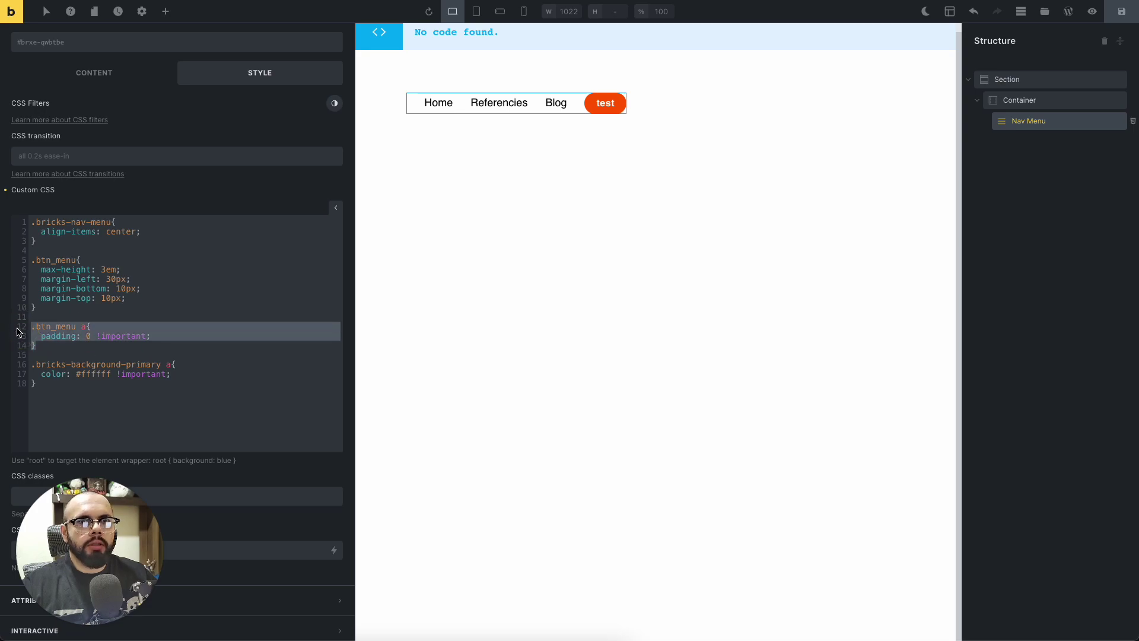
key("BackSpace")
left_click(1121, 11)
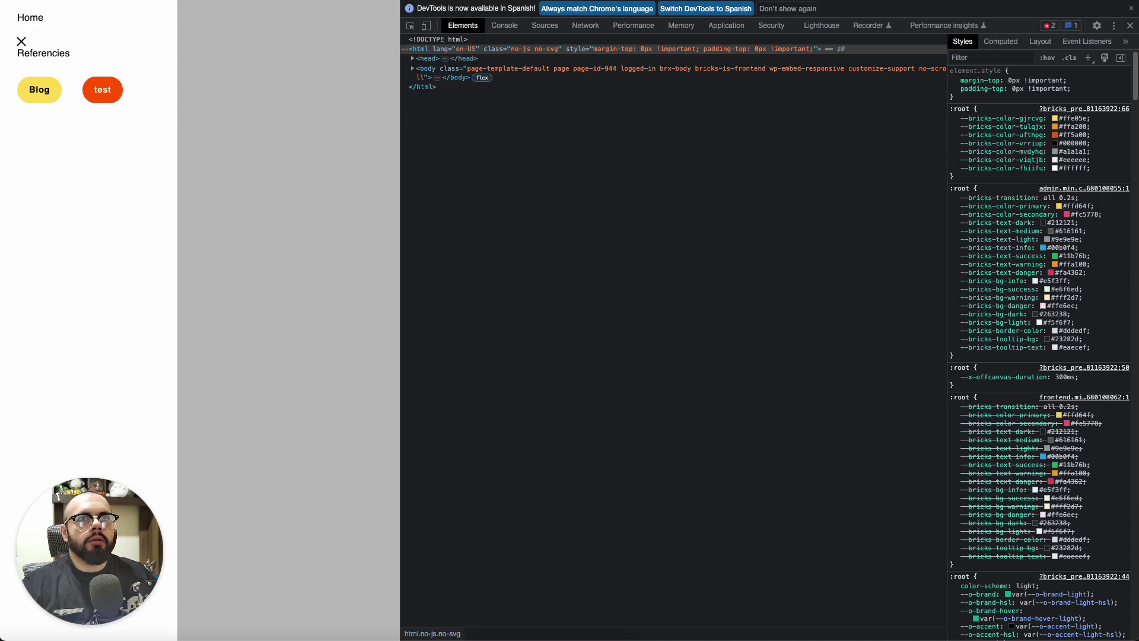
Reload the page, recheck the hamburger menu, then view the desktop nav with yellow Blog and orange test buttons.
key("super+r")
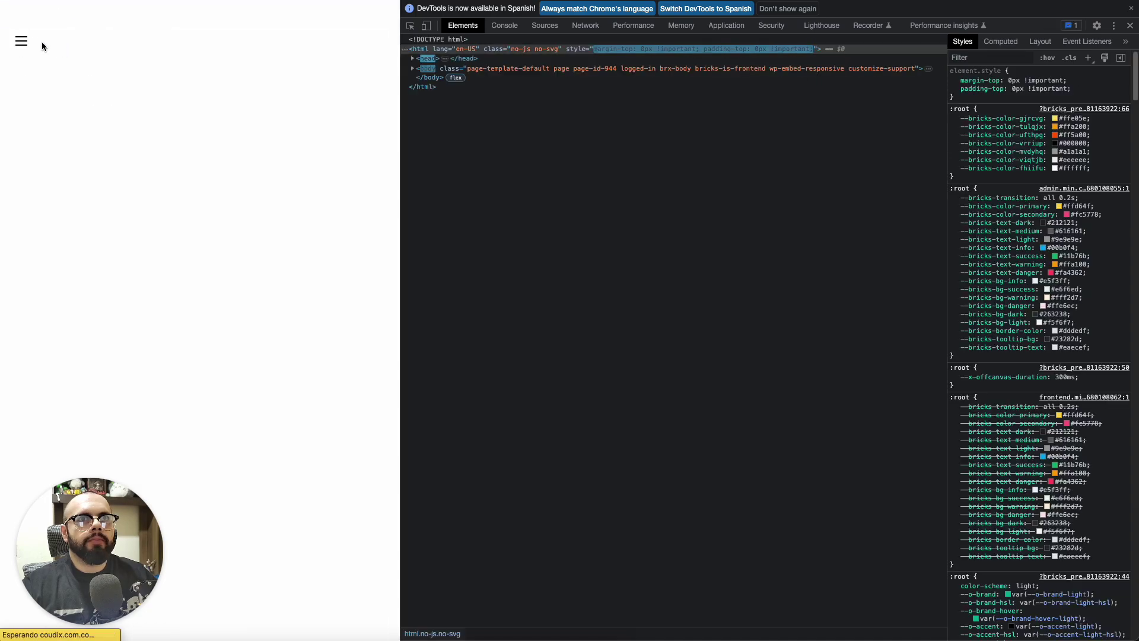
left_click(21, 41)
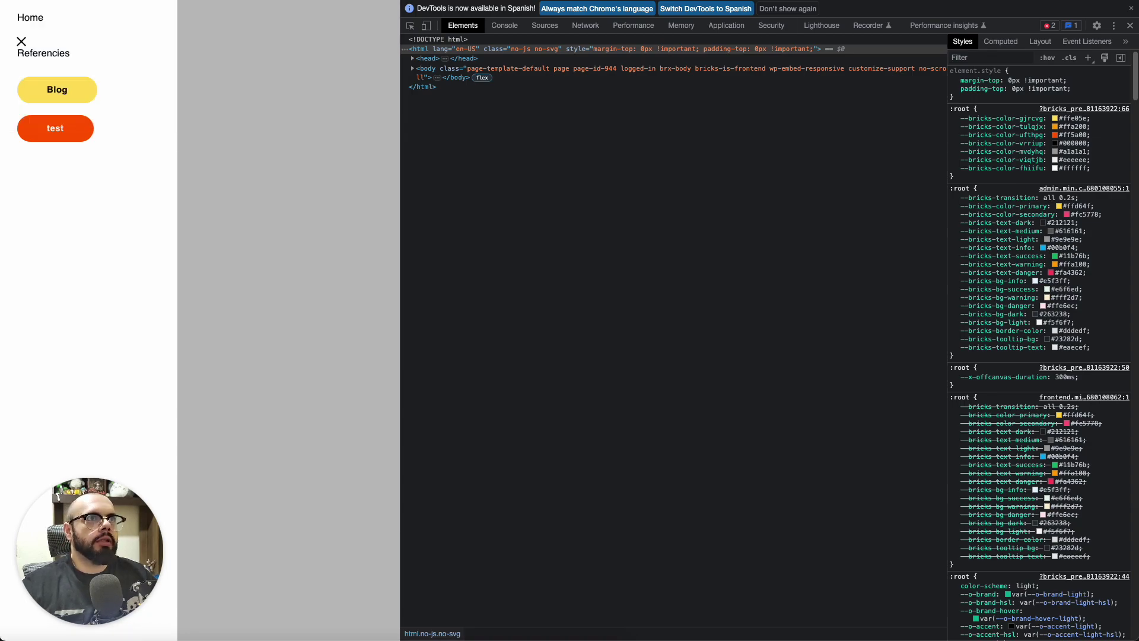
left_click(22, 44)
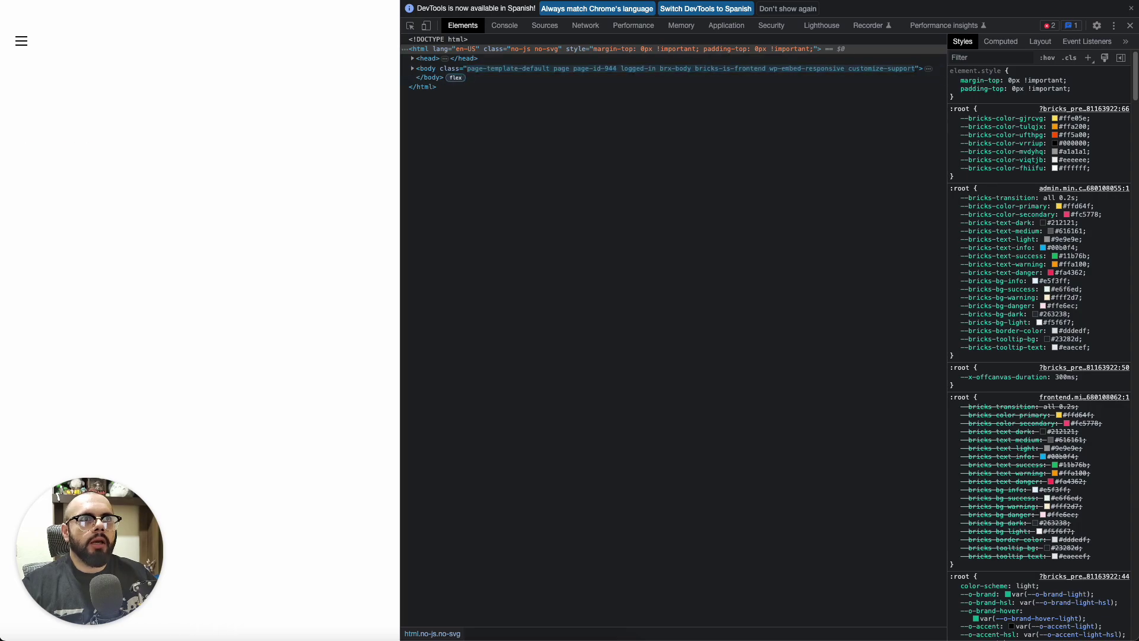
left_click(1129, 25)
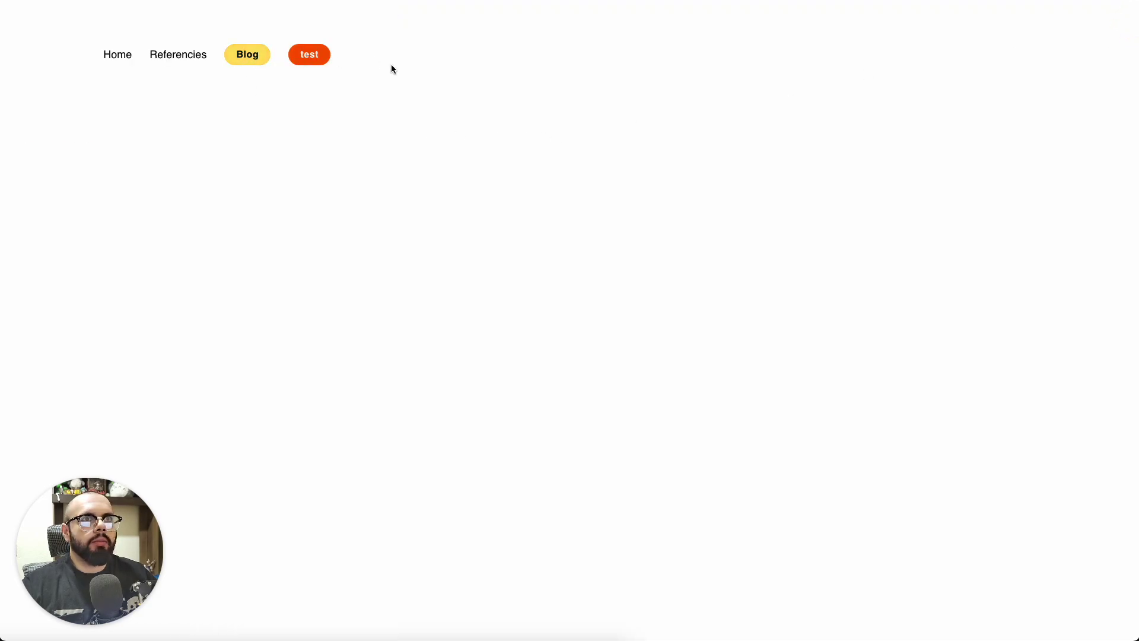